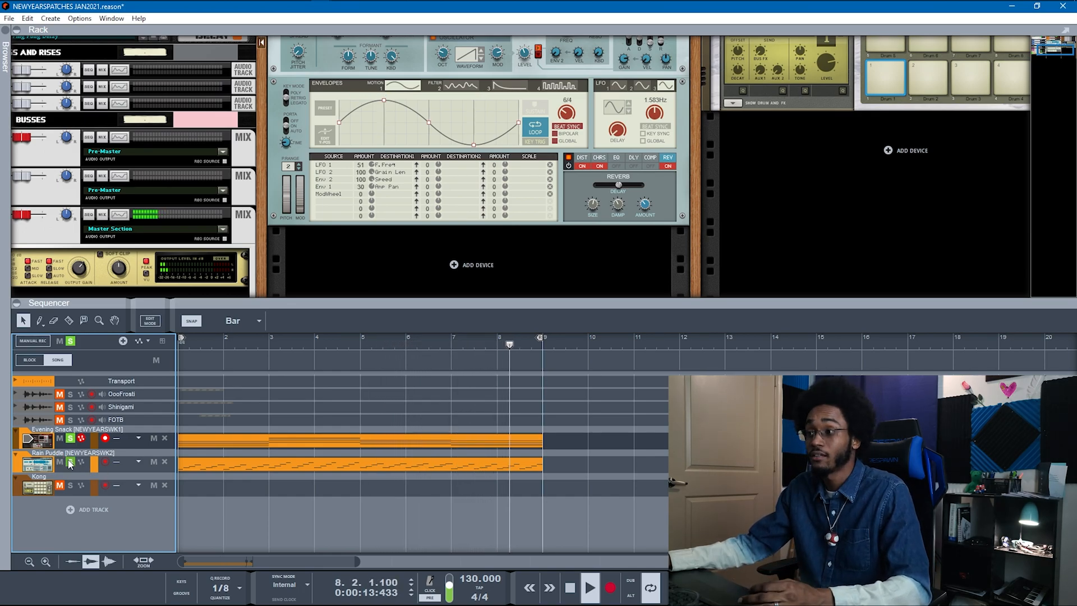
left_click(70, 463)
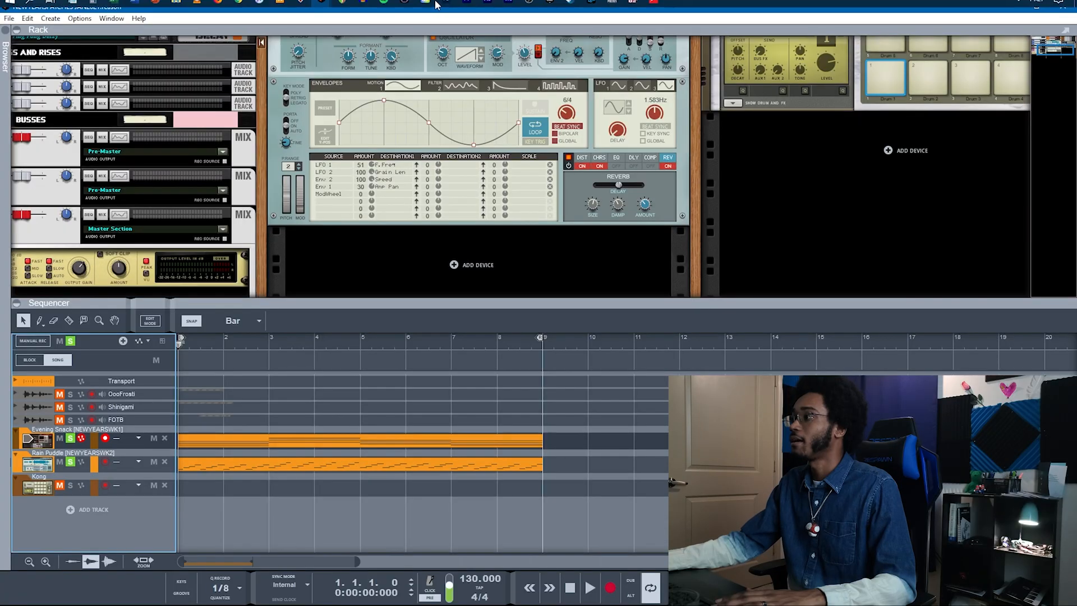
scroll(475, 176, "up", 4)
scroll(476, 176, "down", 5)
Step: Add a Grain Sample Manipulator instrument to the rack from the right-click device menu
right_click(475, 176)
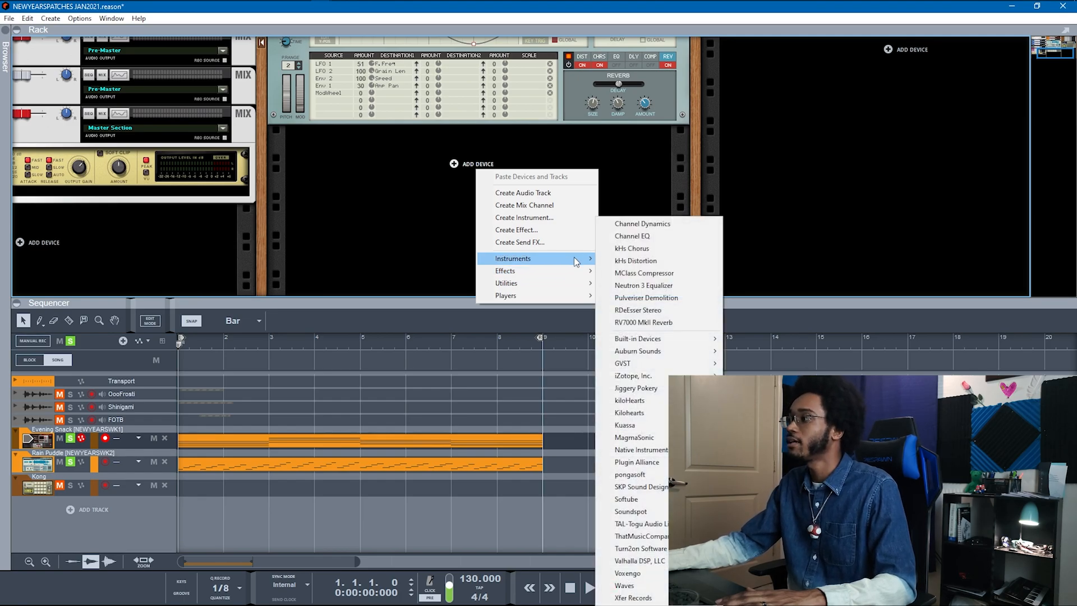
mouse_move(575, 261)
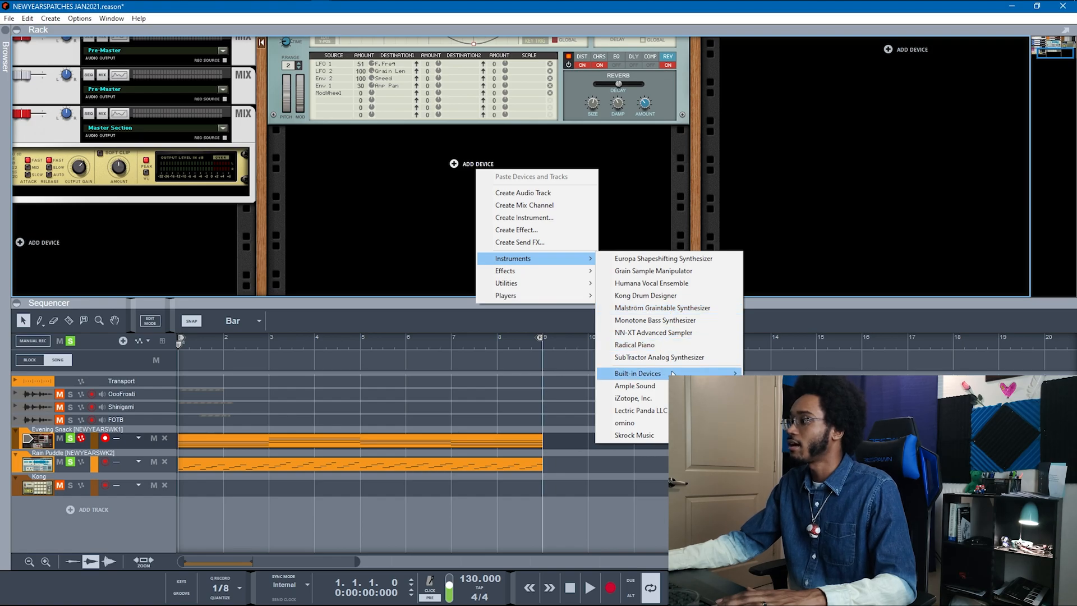
left_click(657, 271)
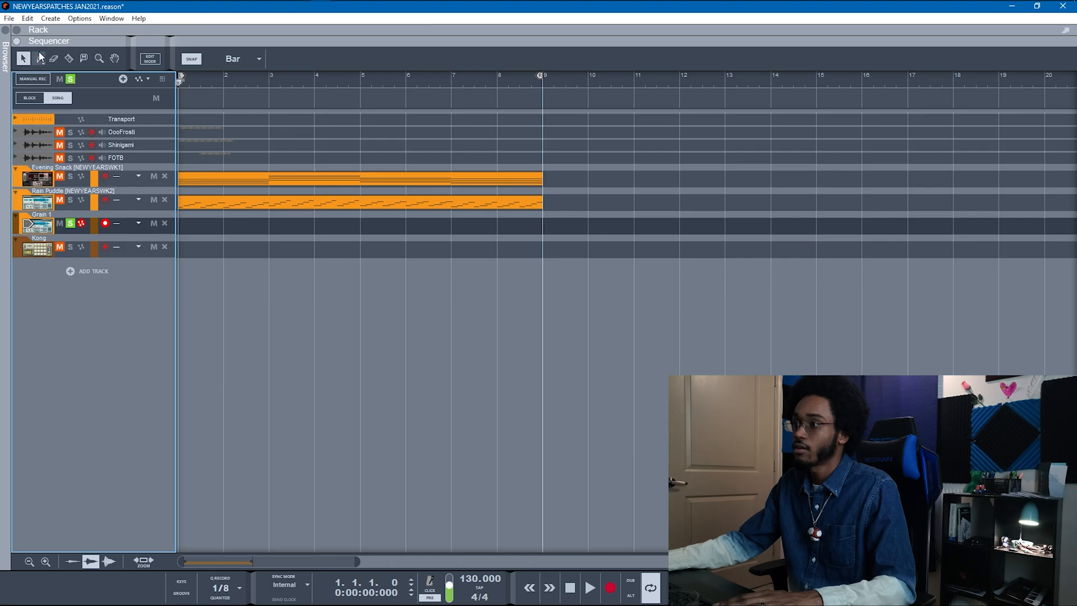
Step: Show the rack above the sequencer and open Grain 1's sample browser
left_click(17, 31)
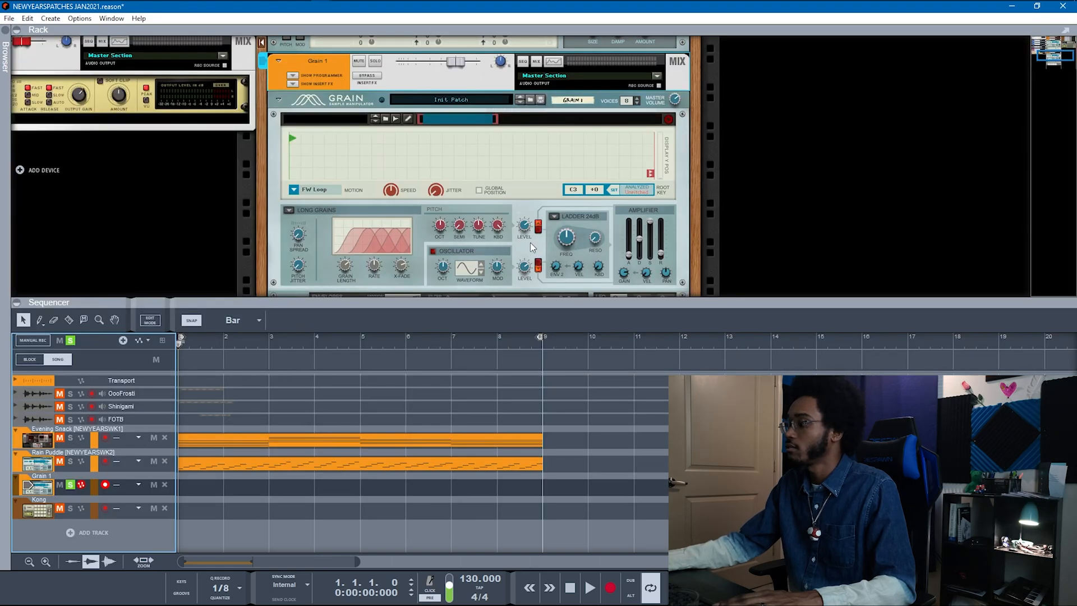
scroll(529, 241, "down", 5)
scroll(353, 145, "up", 7)
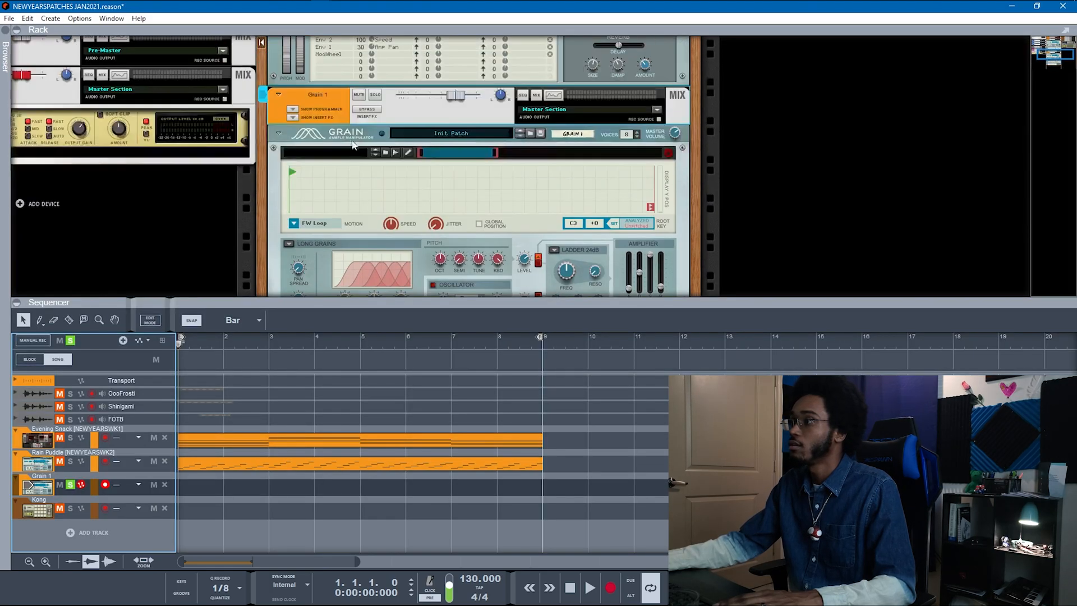
left_click(387, 152)
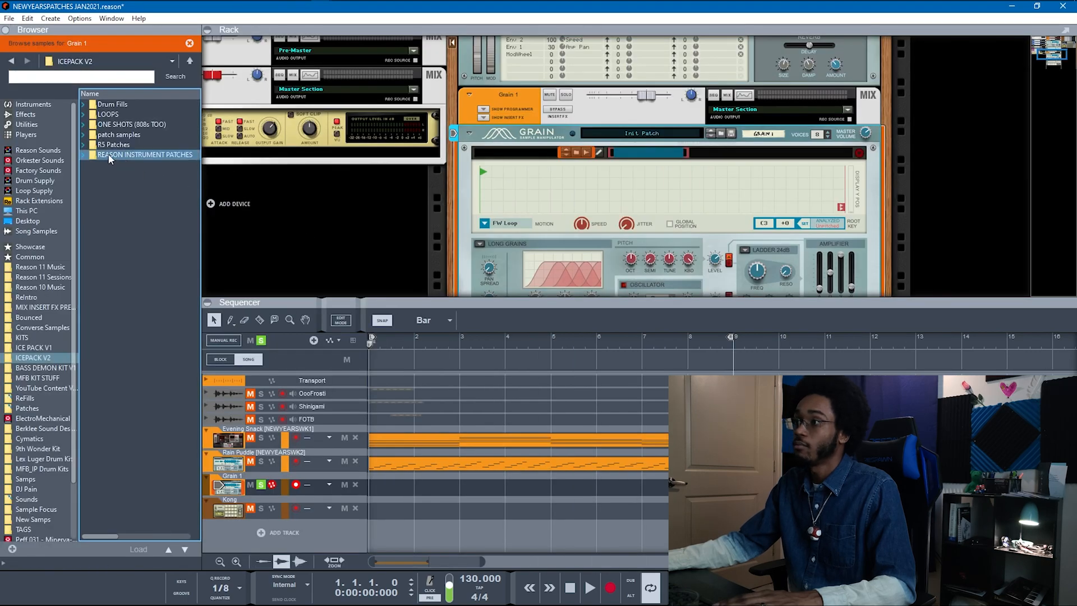
Step: Browse the folder tree to REASON INSTRUMENT PATCHES > NEEDED SAMPLES
left_click(87, 135)
left_click(84, 135)
left_click(83, 142)
left_click(83, 137)
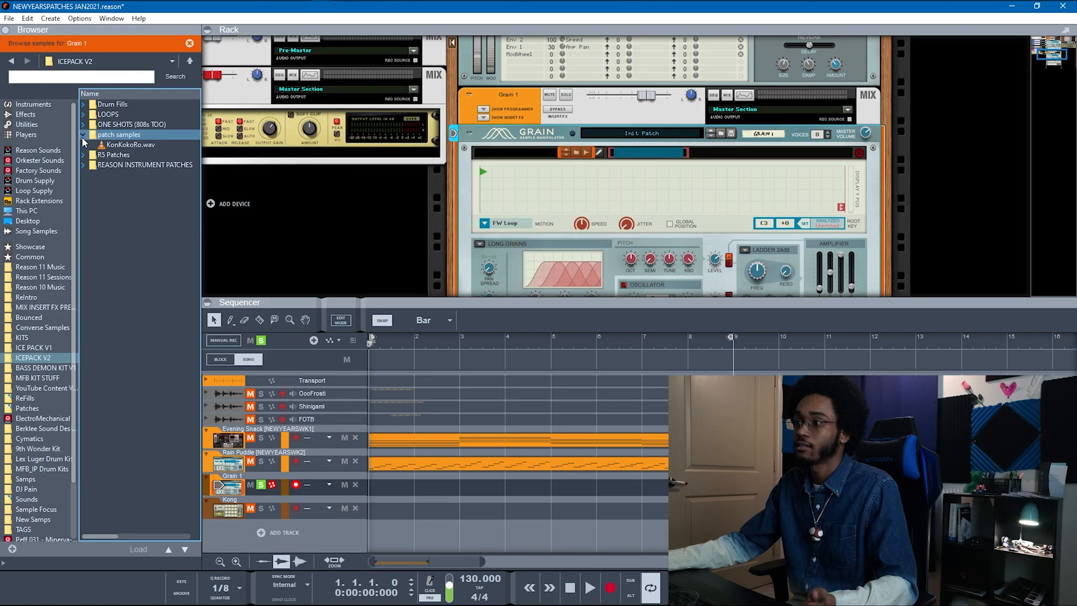
left_click(83, 156)
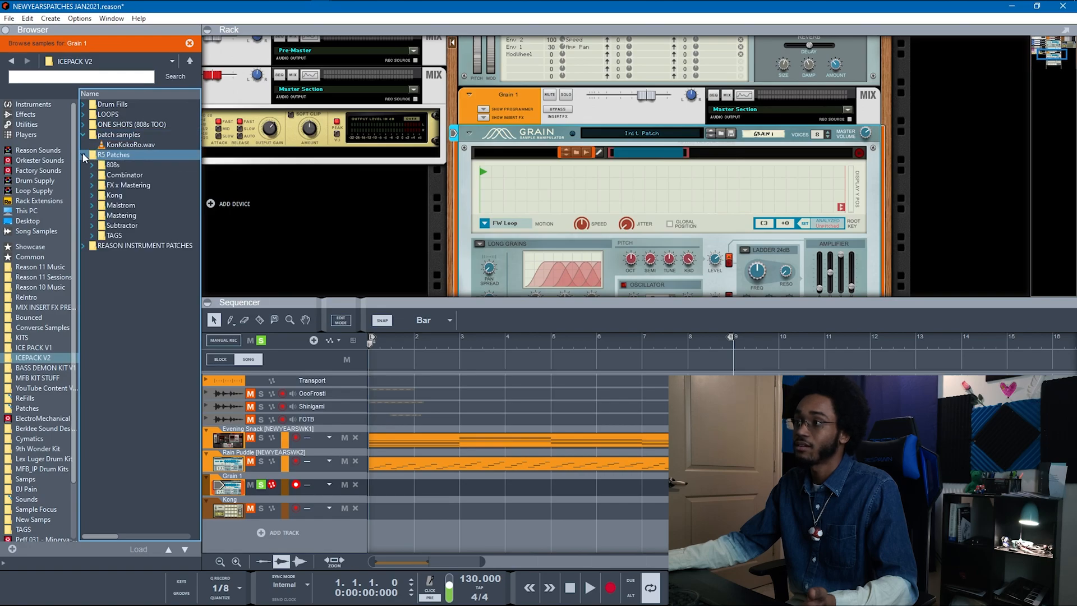
left_click(83, 156)
left_click(83, 164)
left_click(91, 195)
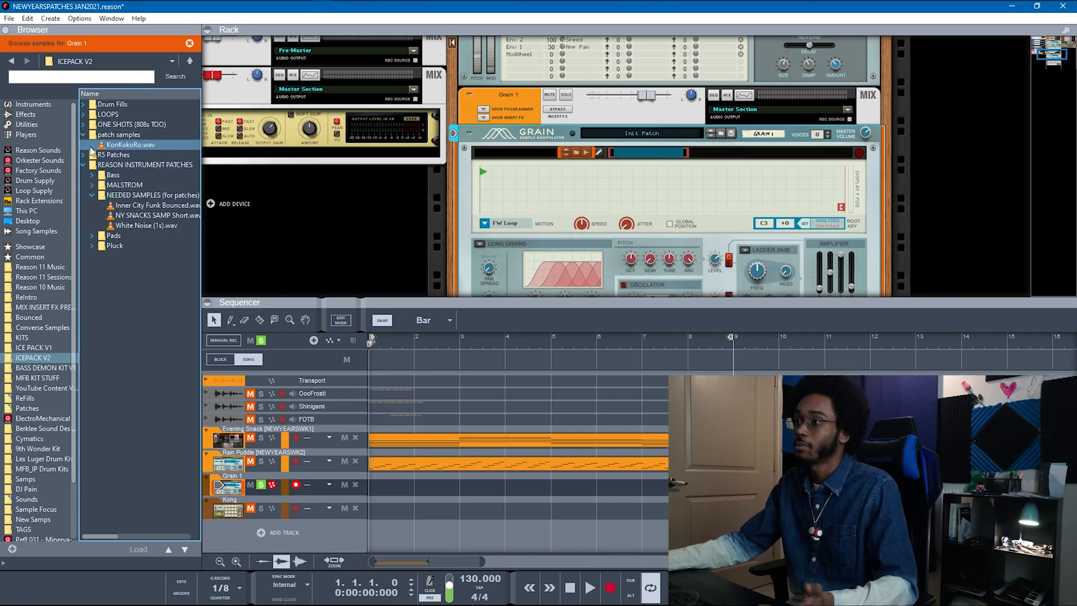
Step: Drag NY SNACKS SAMP Short.wav onto Grain 1's waveform display to load it
left_click(84, 135)
left_click(83, 135)
left_click(134, 195)
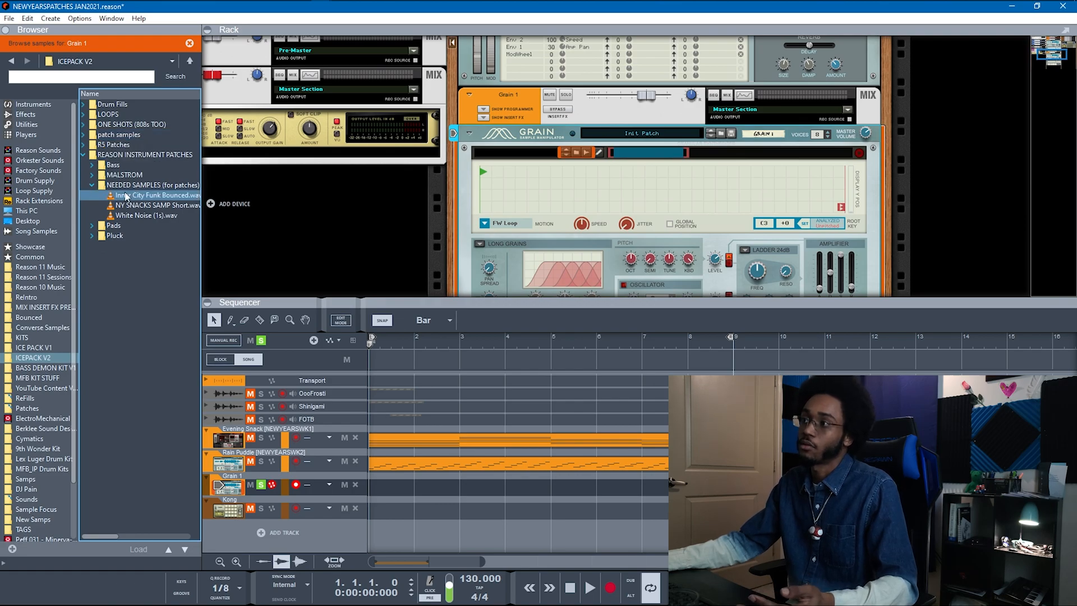
left_click(134, 205)
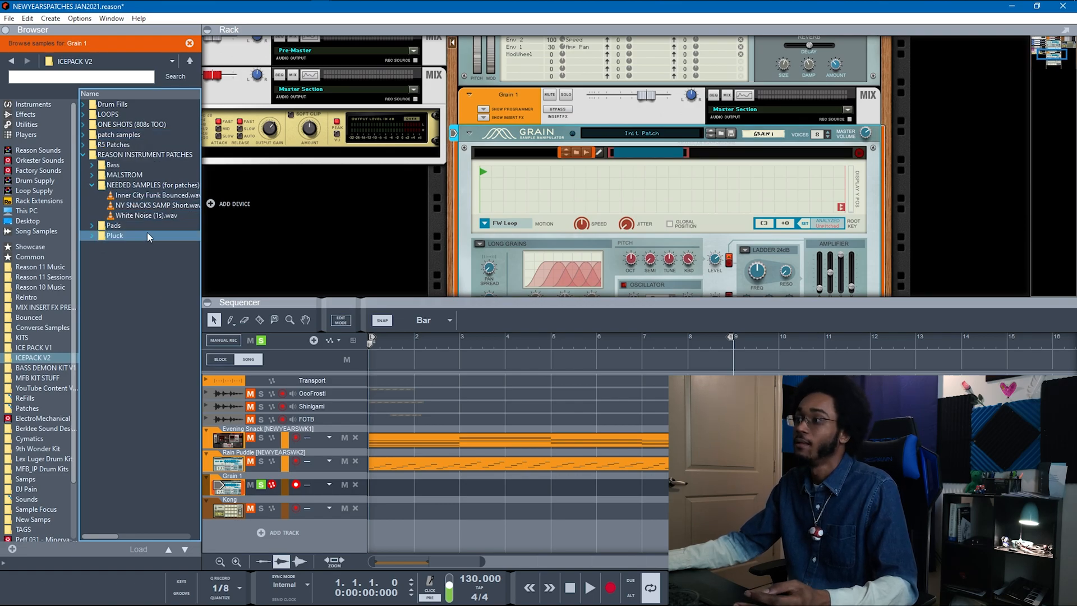
left_click(151, 207)
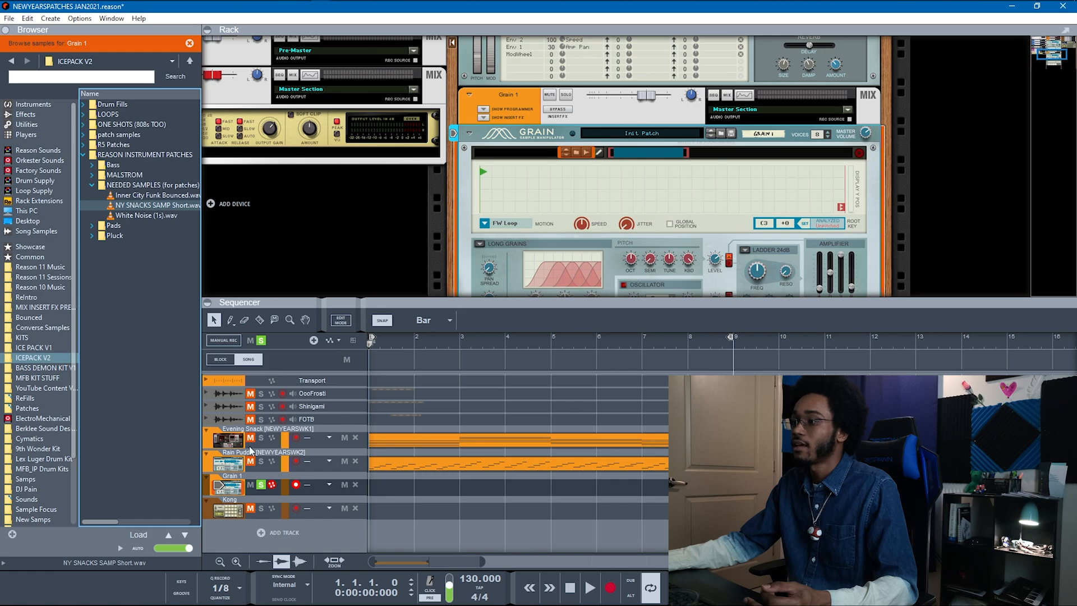
left_click_drag(159, 206, 572, 189)
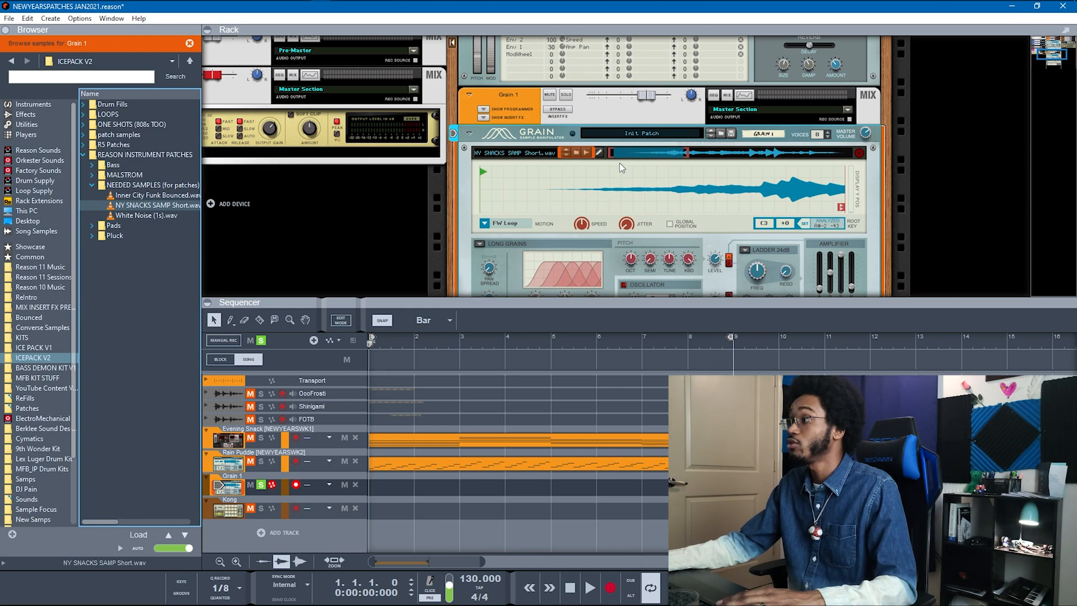
scroll(595, 165, "up", 5)
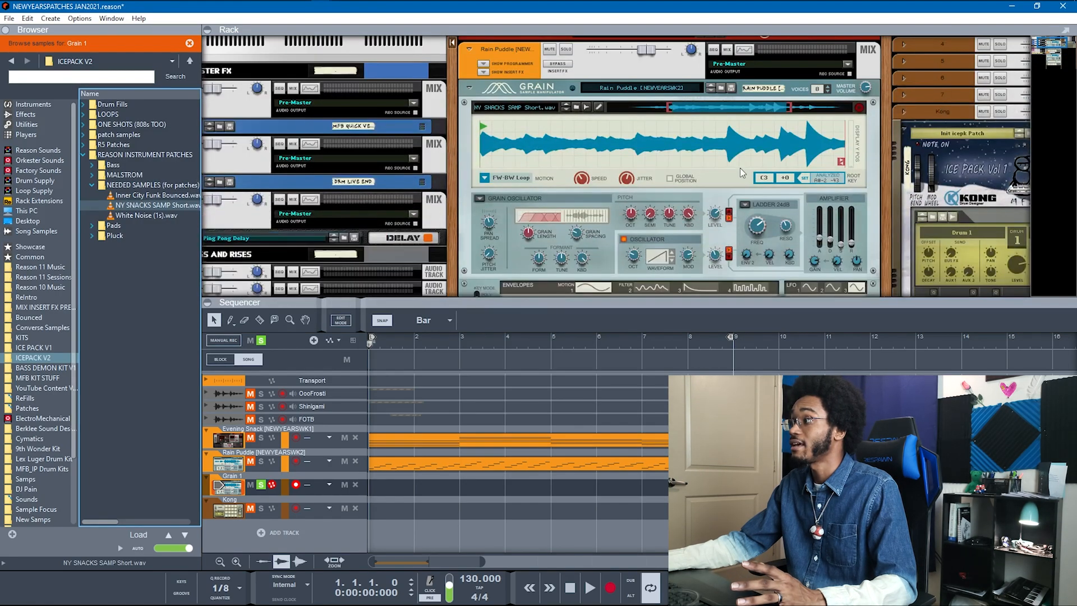
Step: Hide the sample browser with F3 so the rack widens
scroll(740, 167, "down", 5)
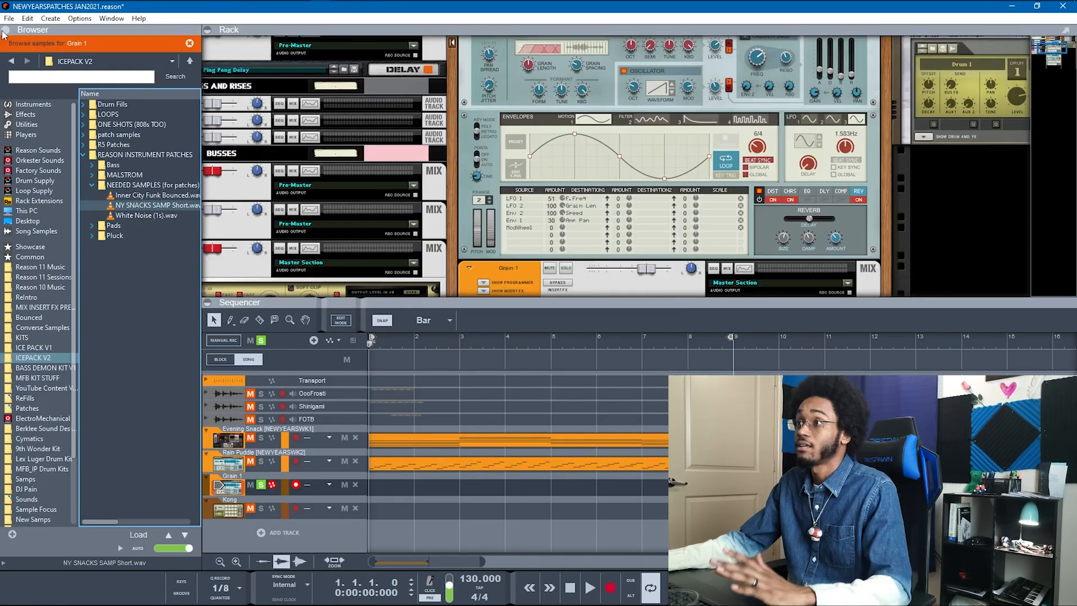
key("F3")
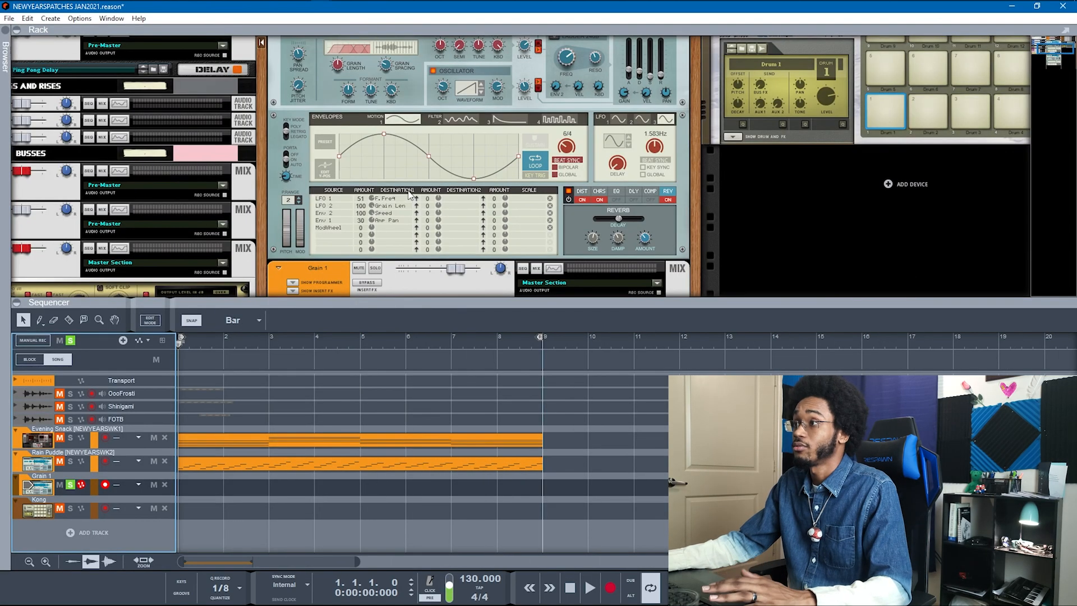
scroll(480, 196, "down", 7)
scroll(479, 193, "up", 6)
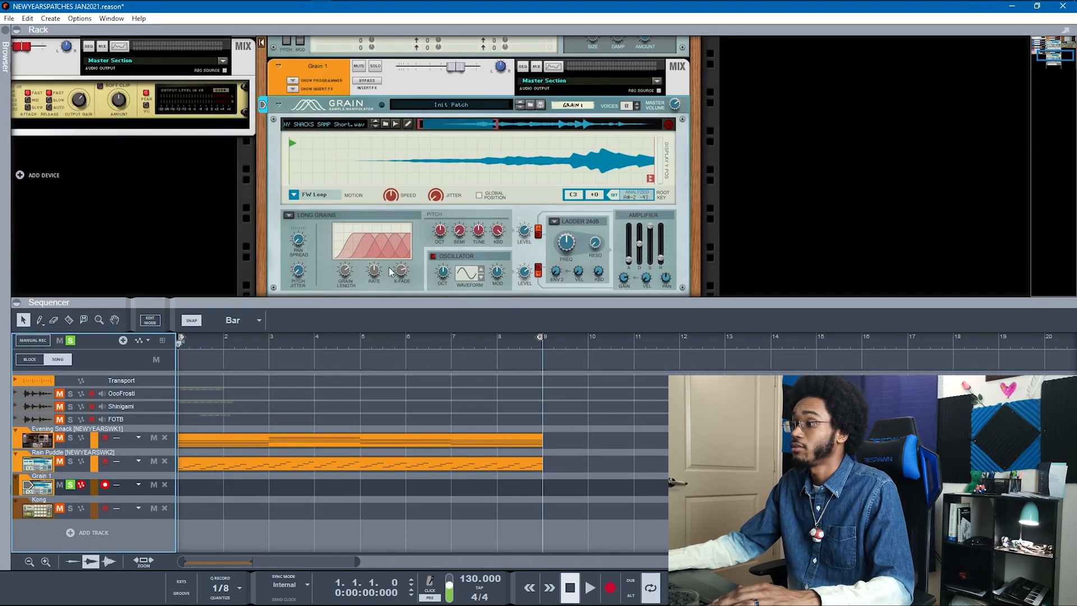
scroll(283, 181, "down", 2)
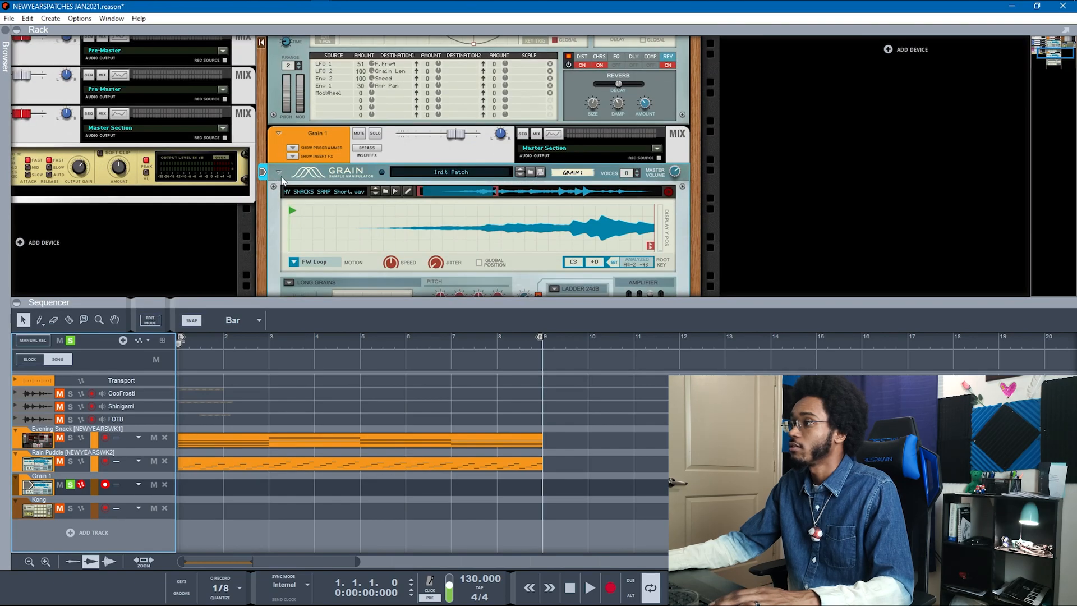
scroll(671, 193, "down", 4)
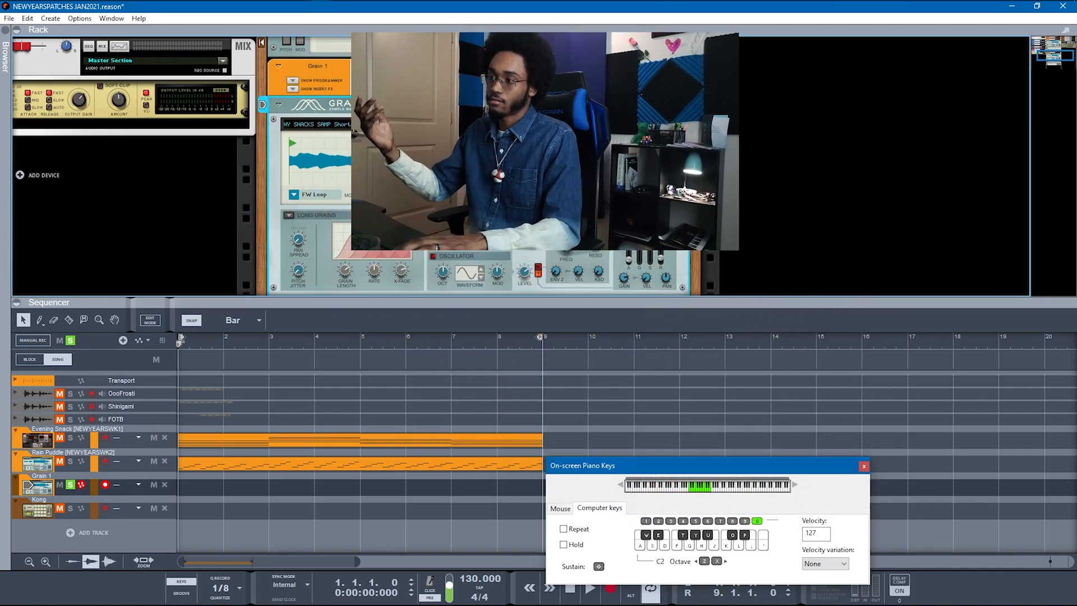
Step: Set Grain 1's grain mode to Grain Oscillator and shift the sample zoom view earlier
scroll(379, 172, "down", 2)
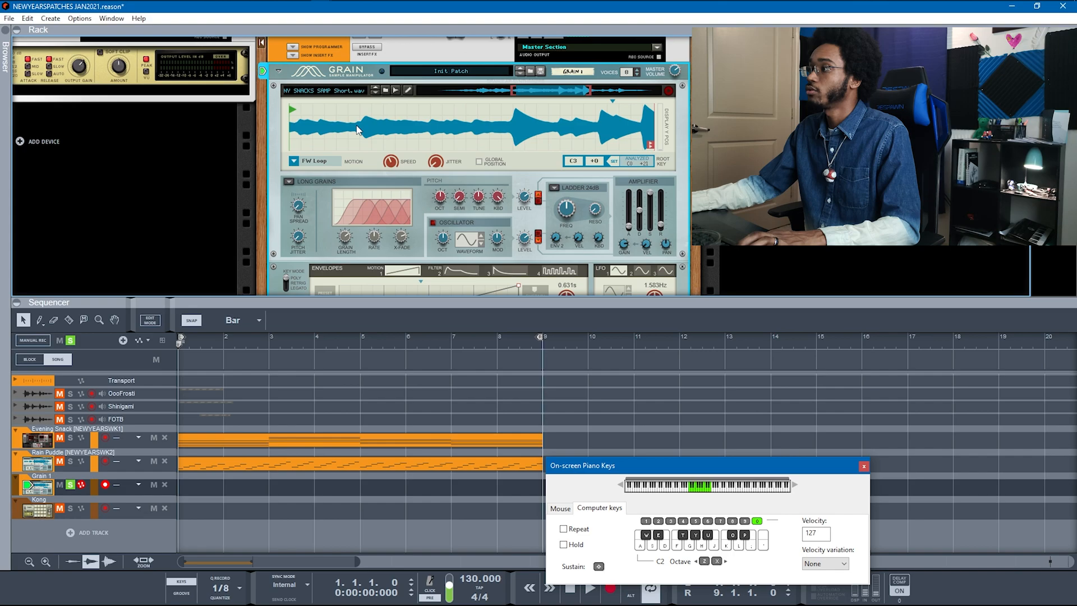
left_click(288, 182)
left_click(306, 204)
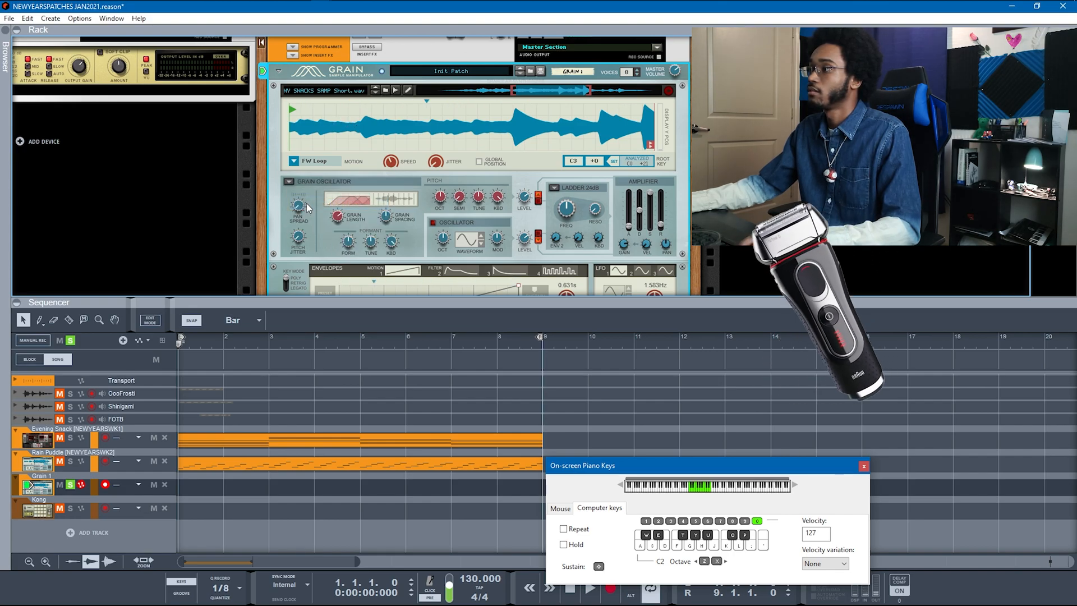
left_click_drag(521, 96, 419, 96)
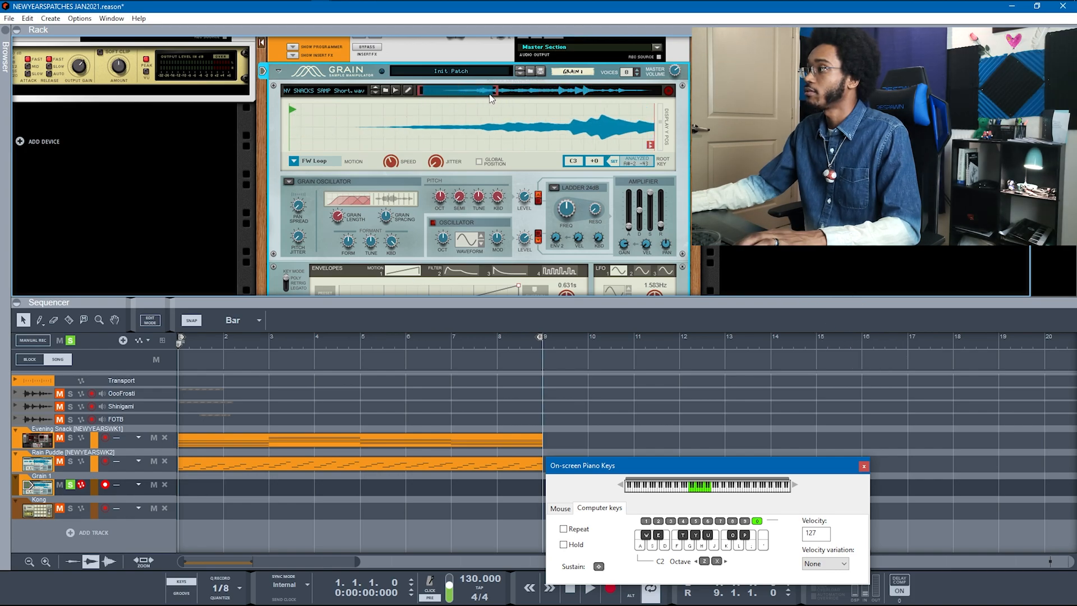
Step: Set Grain 1's playback motion to One Shot, after briefly trying FW-BW Loop
right_click(523, 120)
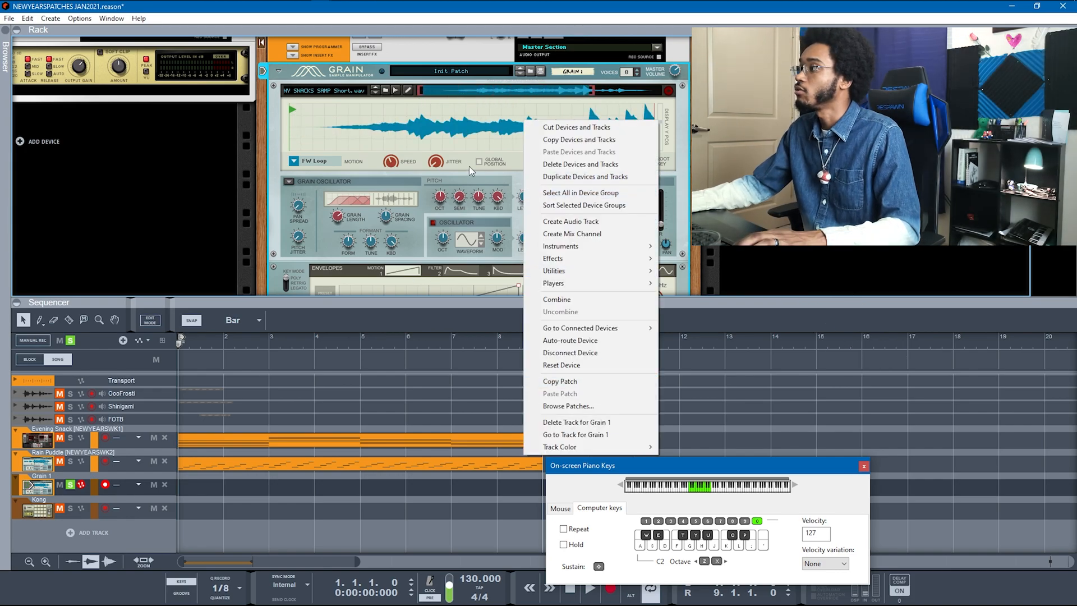
left_click(314, 161)
left_click(356, 208)
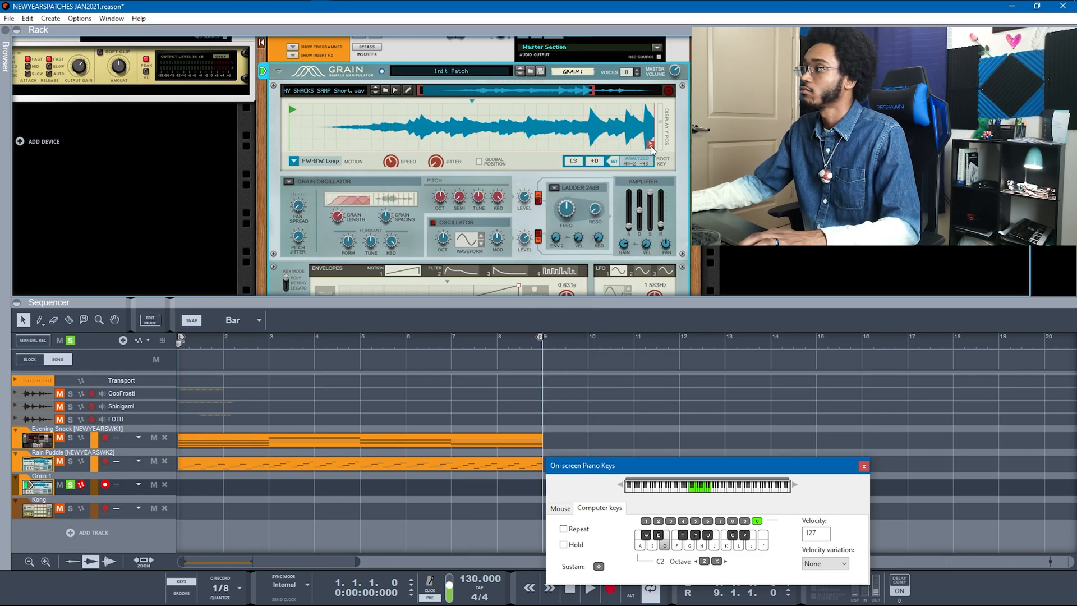
left_click(314, 161)
left_click(378, 179)
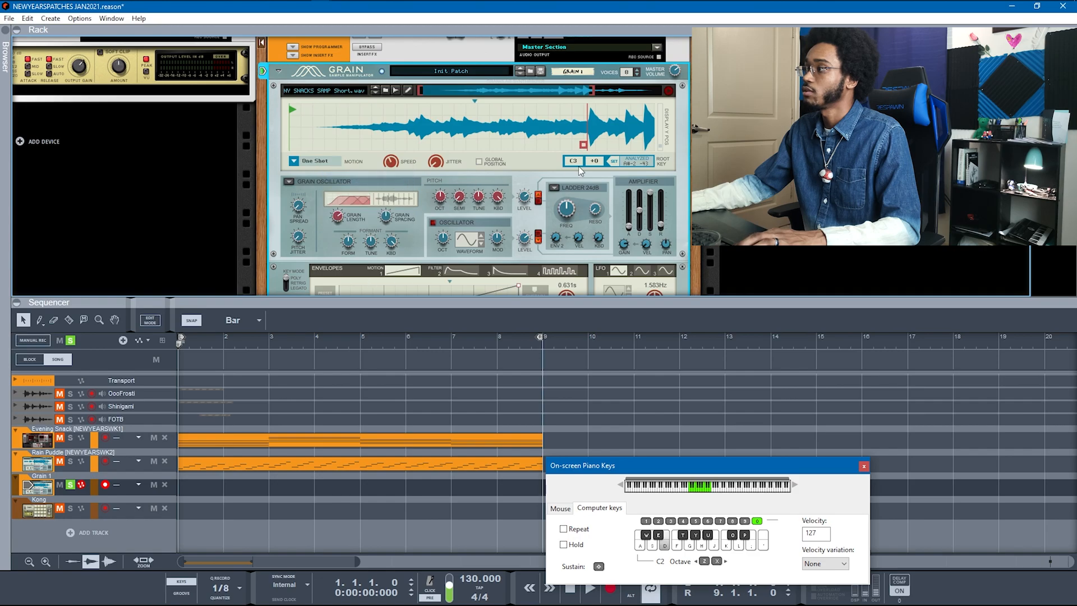
Step: Audition a D note, move the sample position to the end, and slow speed to 28.1%
key("d")
left_click_drag(594, 94, 666, 101)
key("d")
mouse_move(391, 161)
left_mouse_down()
mouse_move(392, 171)
mouse_move(394, 160)
left_mouse_up()
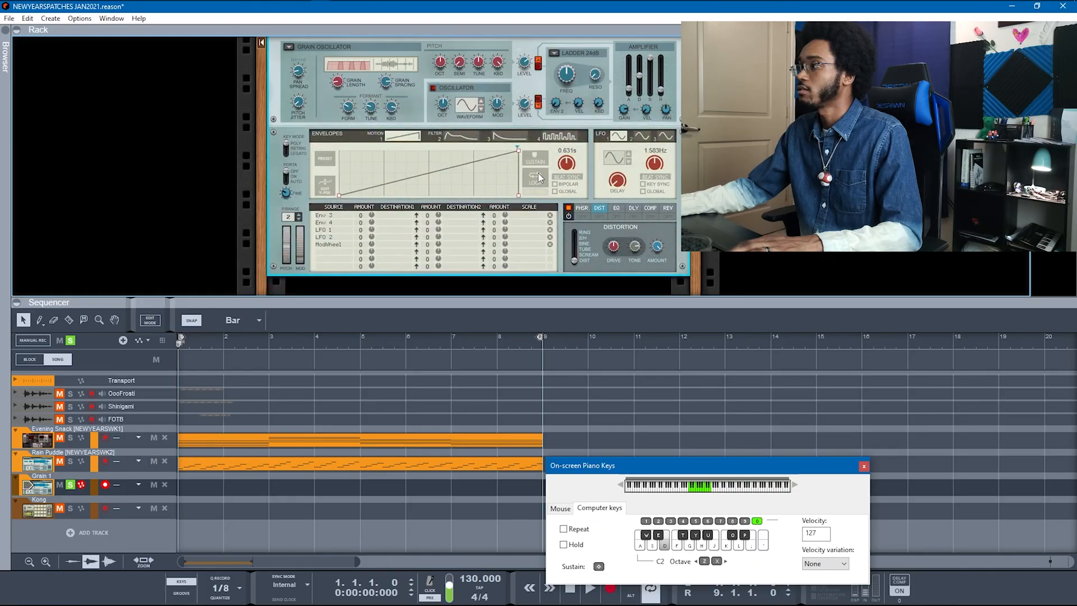
Step: Expand the rack to fill the window
scroll(537, 172, "up", 1)
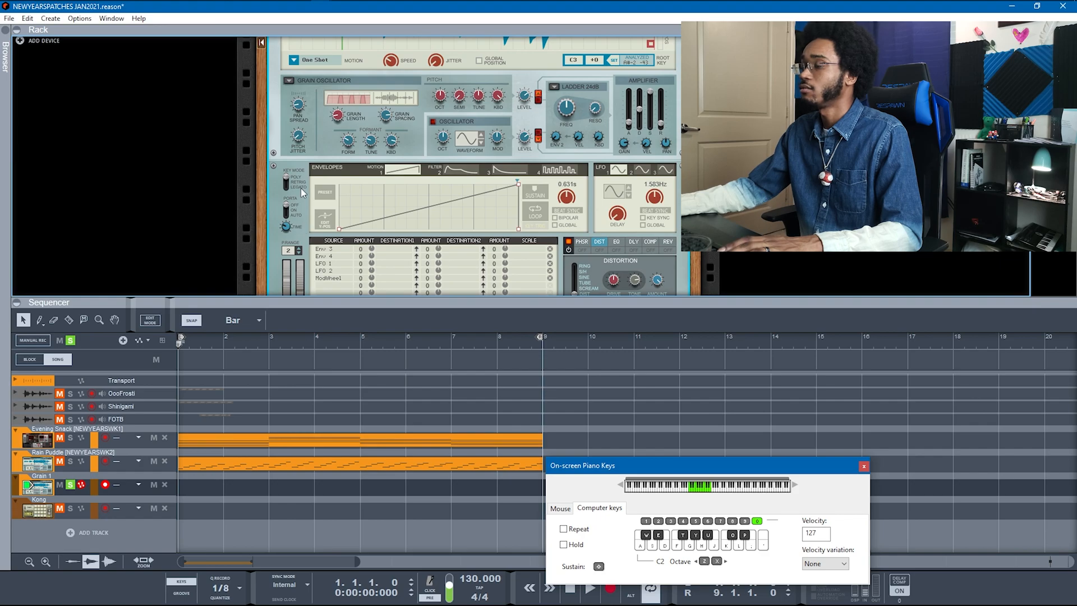
scroll(370, 187, "down", 1)
scroll(401, 190, "up", 1)
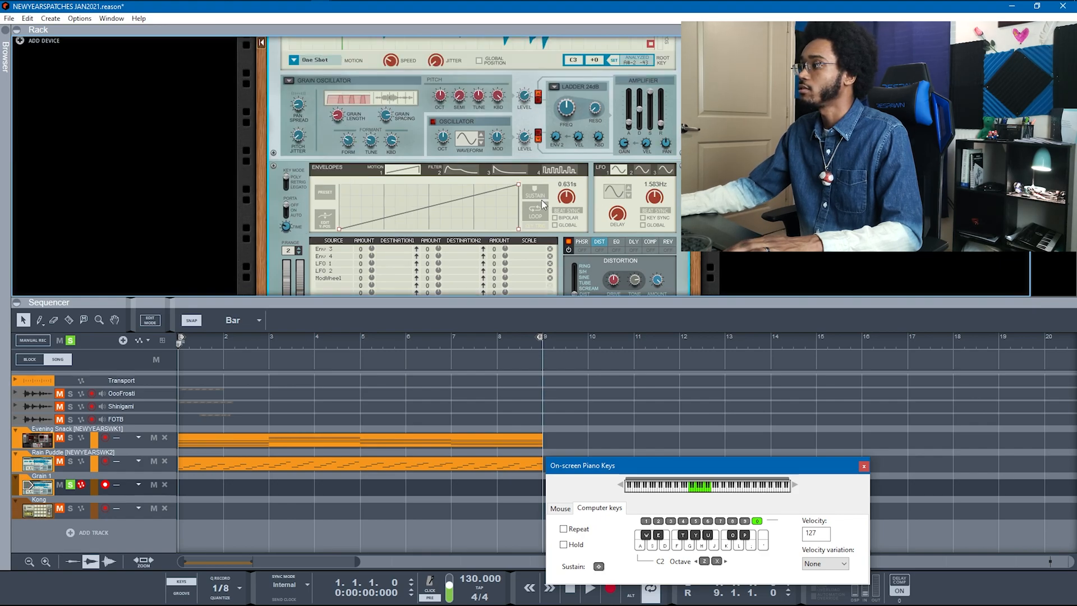
scroll(561, 196, "up", 2)
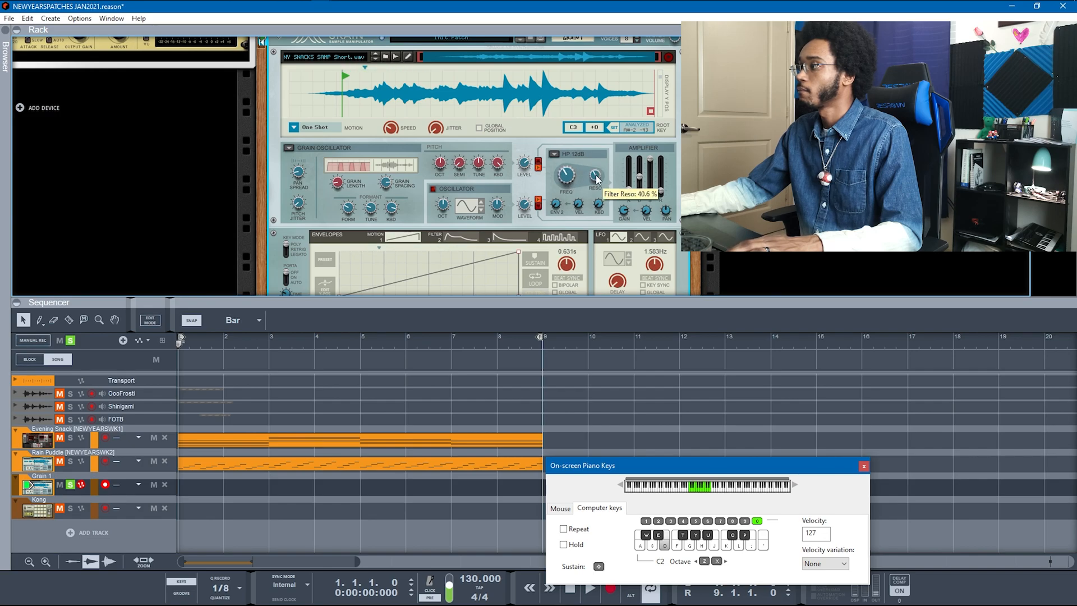
scroll(374, 155, "down", 3)
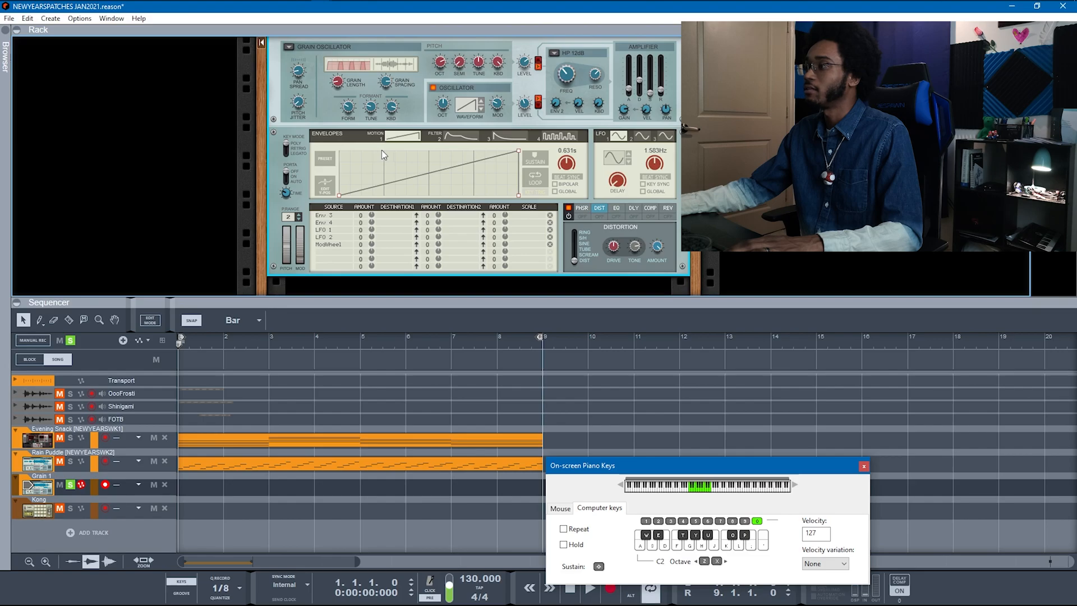
scroll(382, 150, "up", 3)
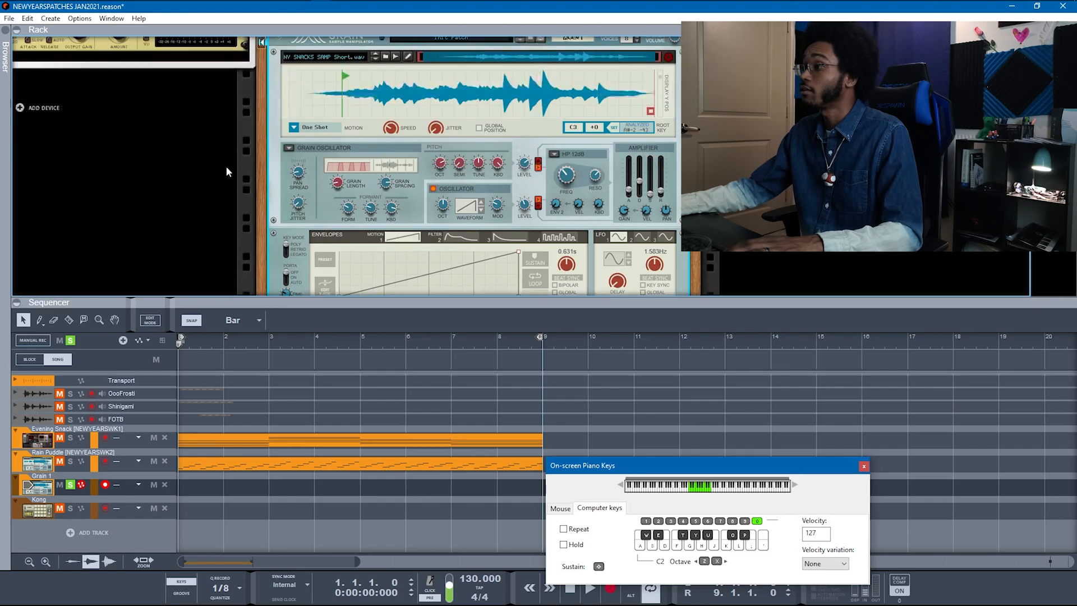
left_click(17, 303)
scroll(281, 387, "up", 2)
scroll(297, 421, "down", 2)
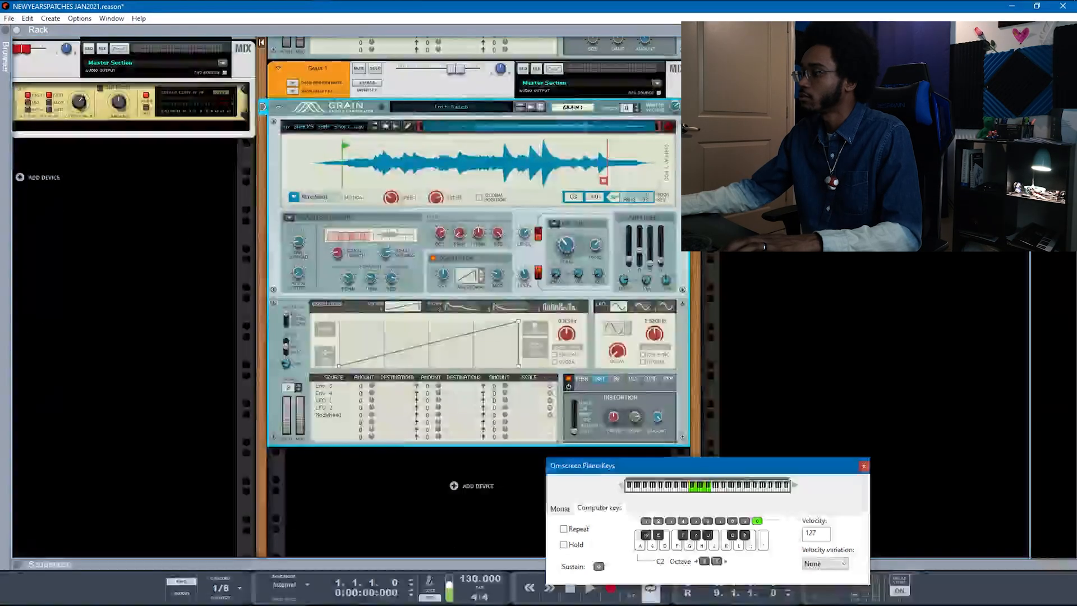
Step: Start song playback, view the sequencer full-window, then return to the rack showing Grain
key("space")
left_click(16, 30)
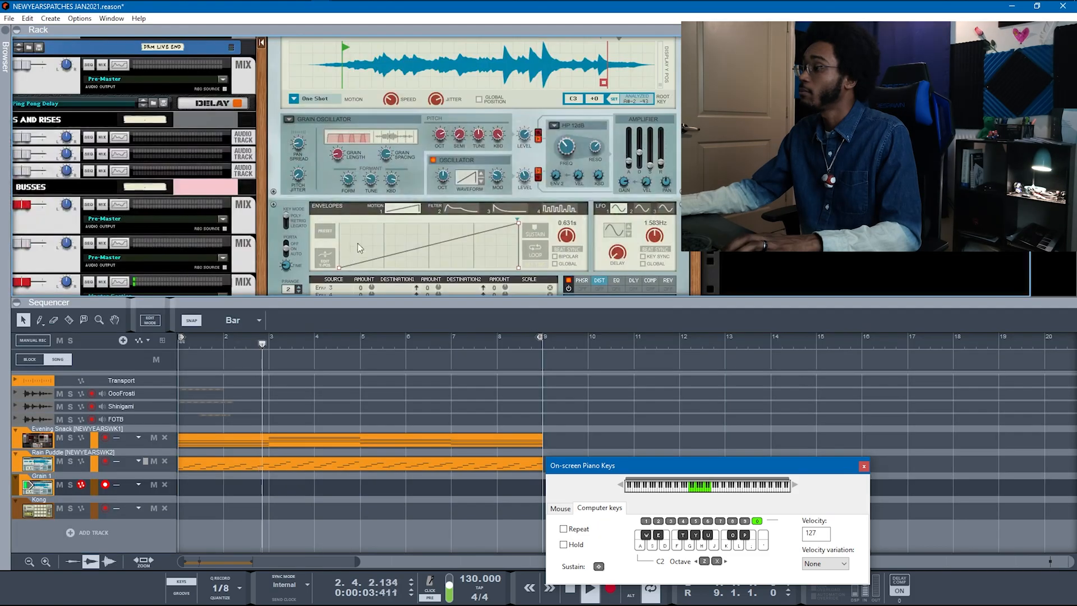
scroll(38, 291, "down", 3)
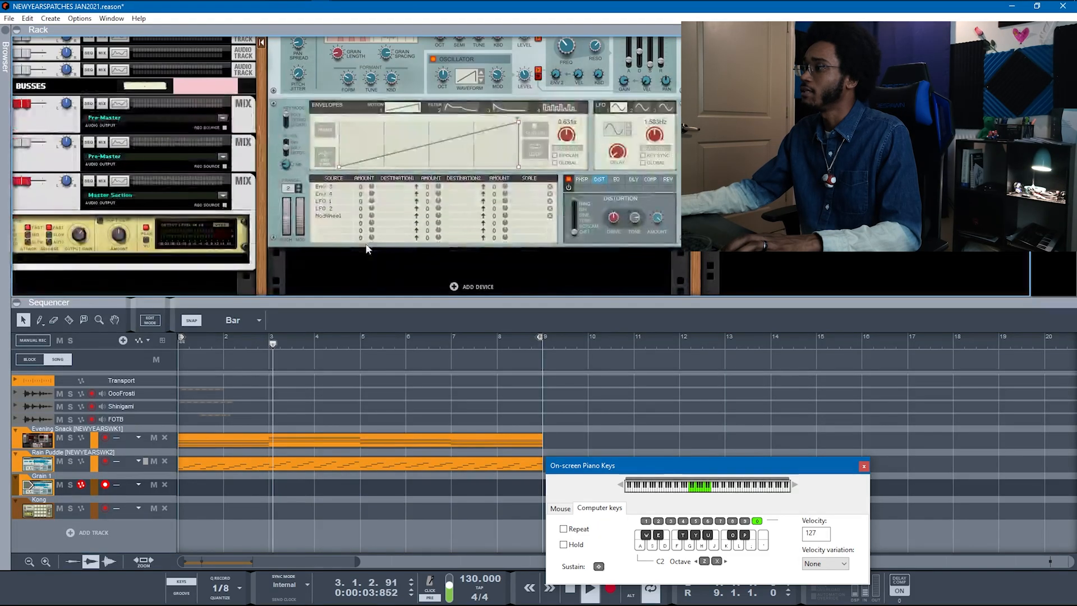
left_click(17, 303)
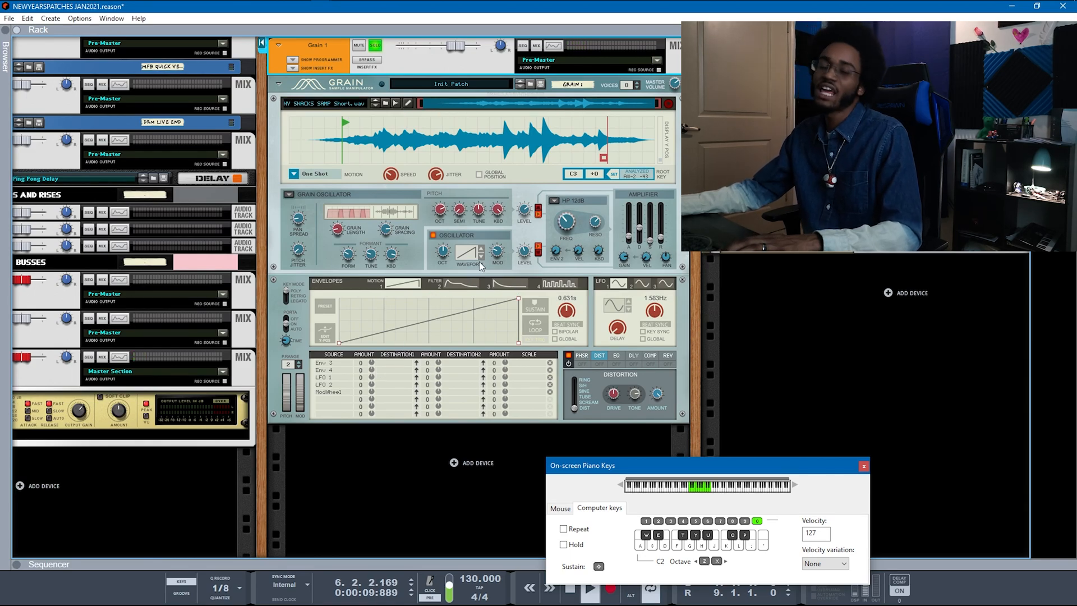
Step: Switch on Grain 1's DIST distortion effect
left_click(599, 364)
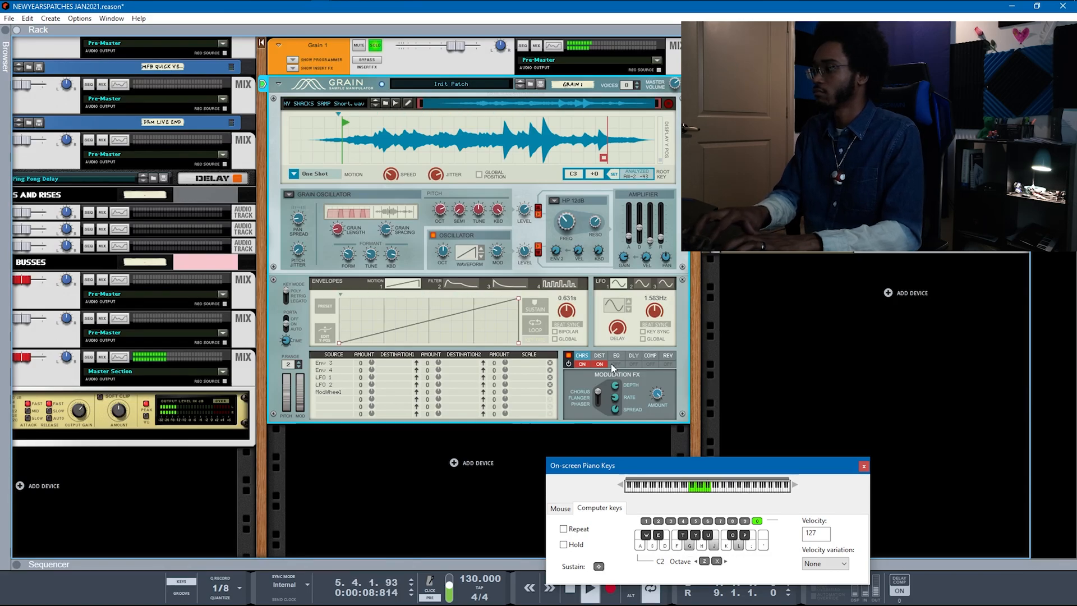
mouse_move(452, 169)
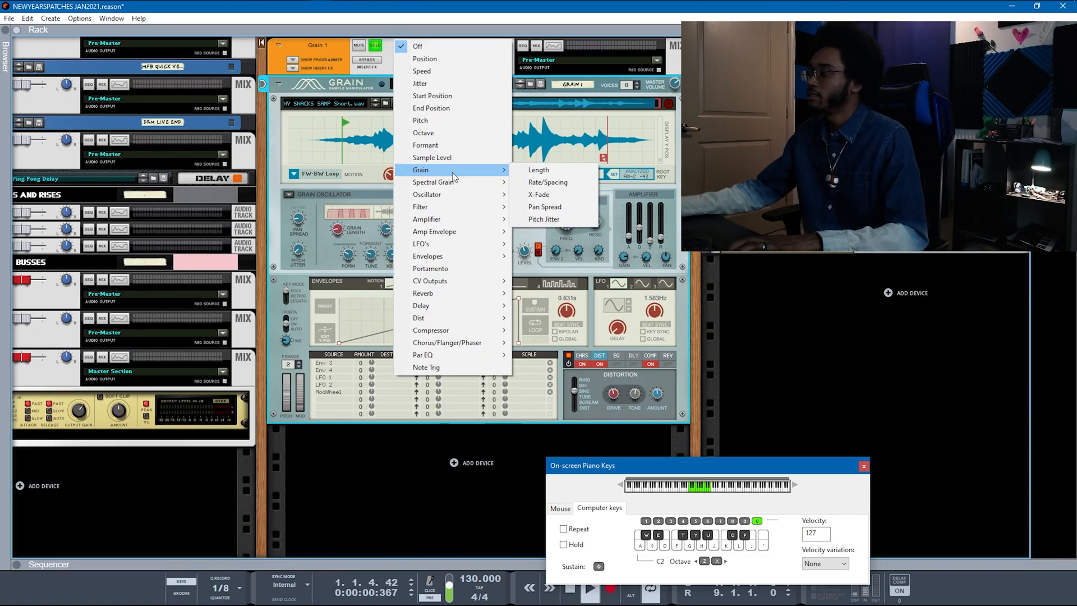
mouse_move(455, 205)
mouse_move(458, 219)
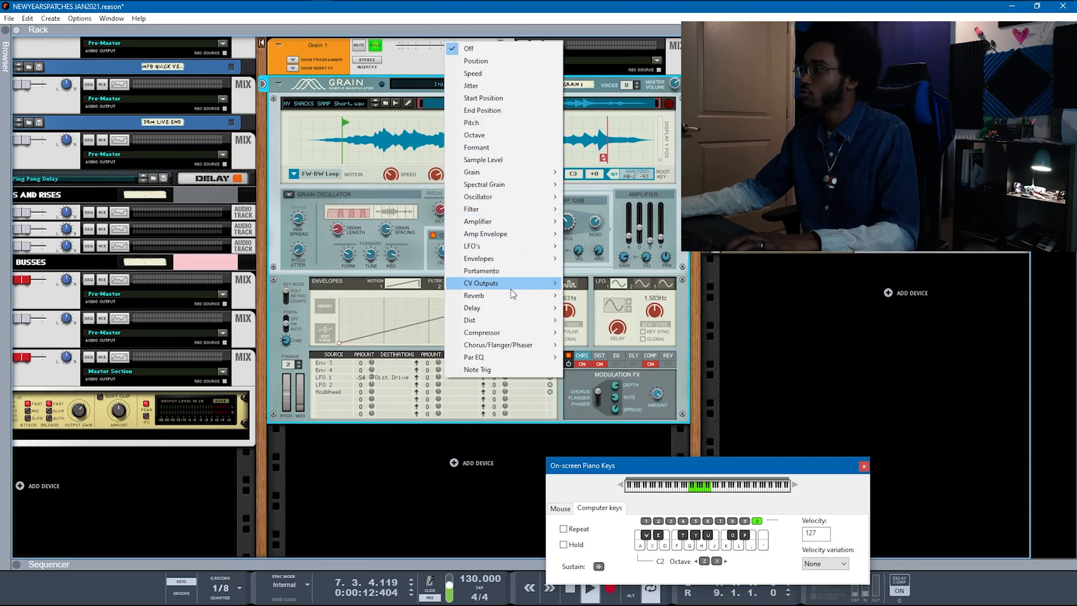
Step: Add Chorus Amount as LFO 1's second destination, then play K, J, G, F notes over the song
mouse_move(527, 344)
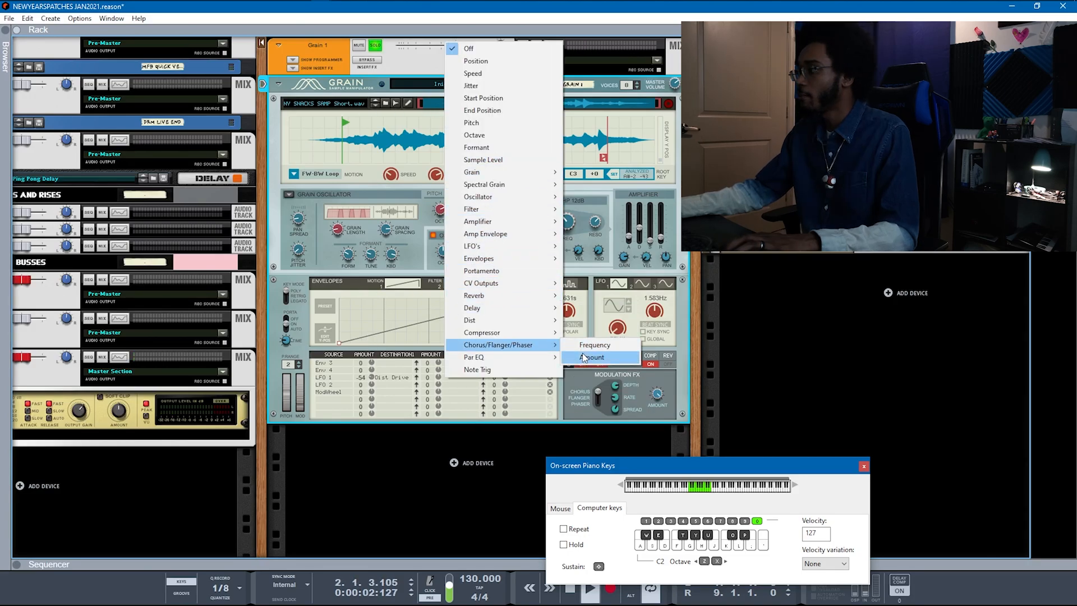
left_click(589, 357)
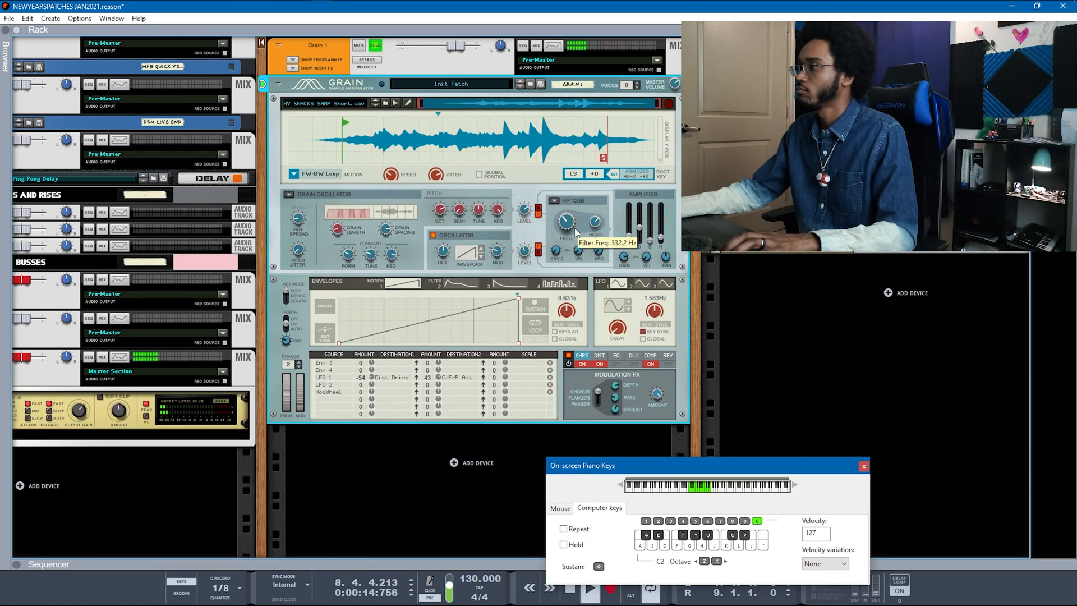
key("space")
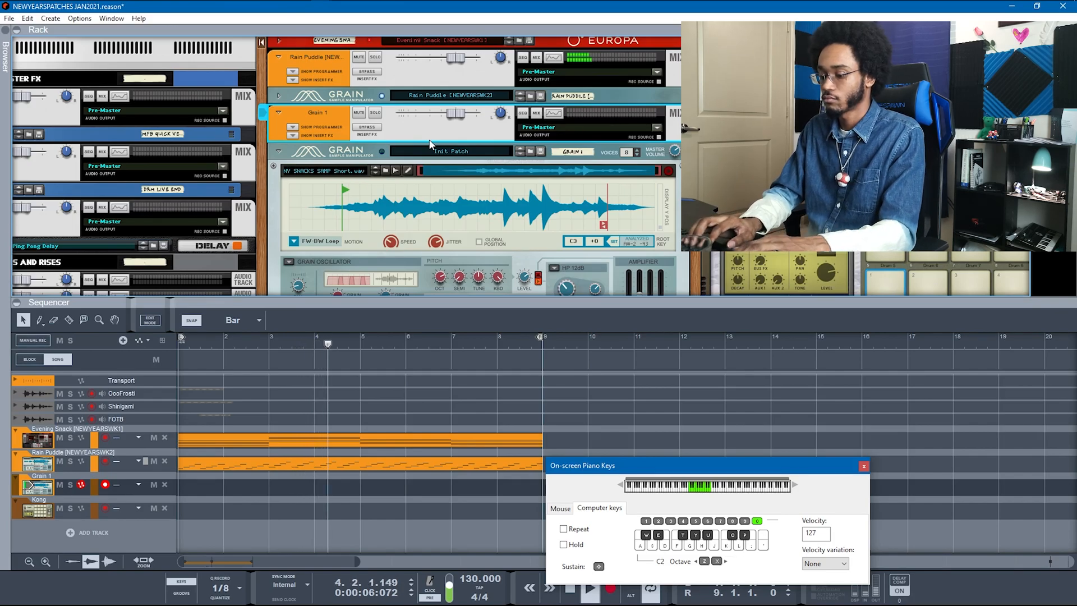
key("k")
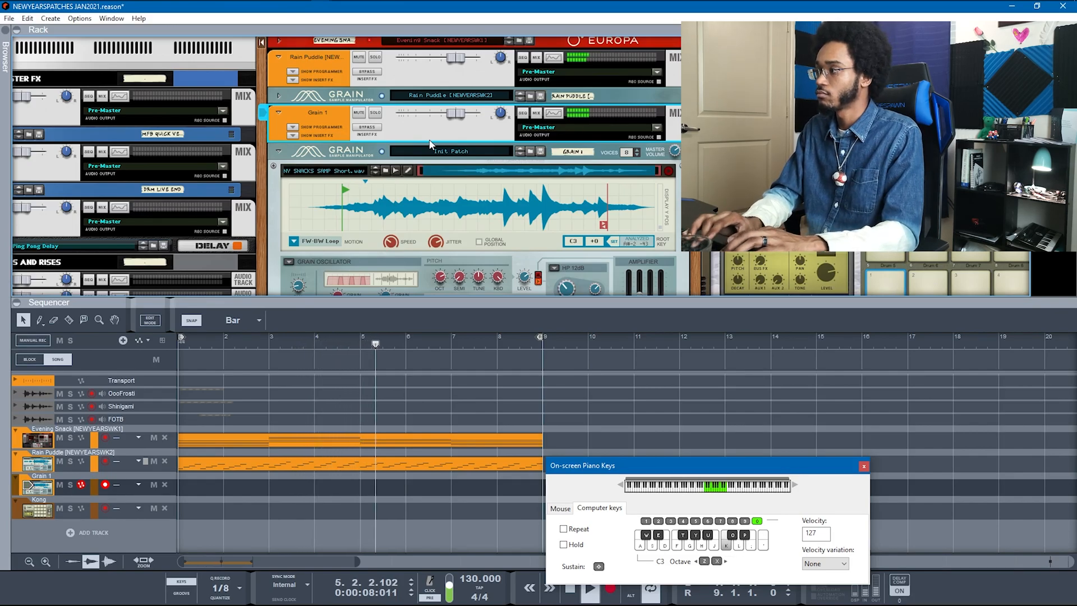
key("j")
key("g")
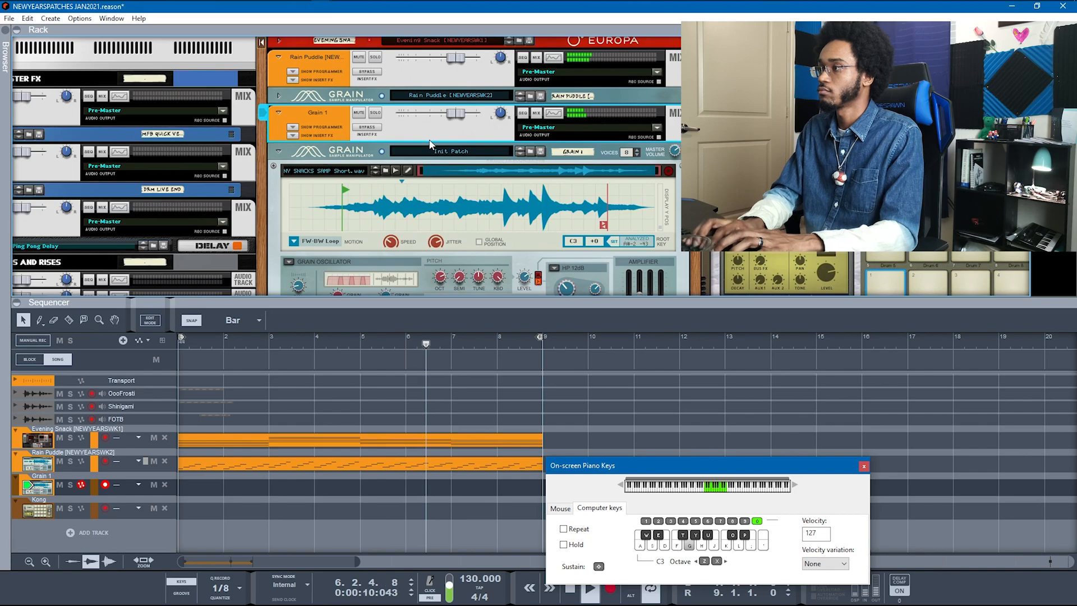
key("f")
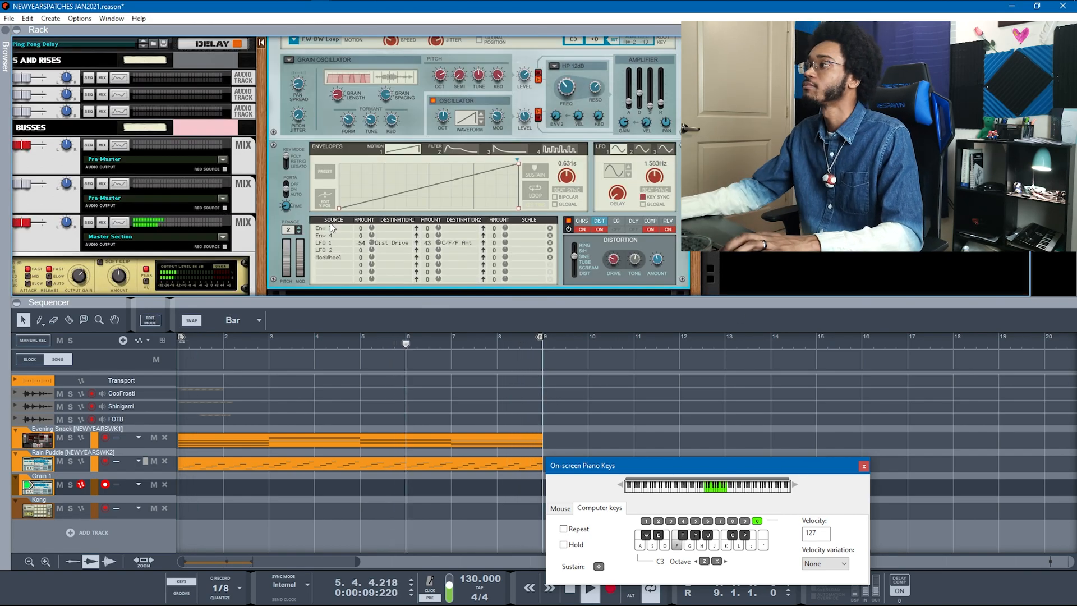
Step: Show Grain 1's EQ effect settings and raise the EQ frequency
scroll(331, 228, "up", 3)
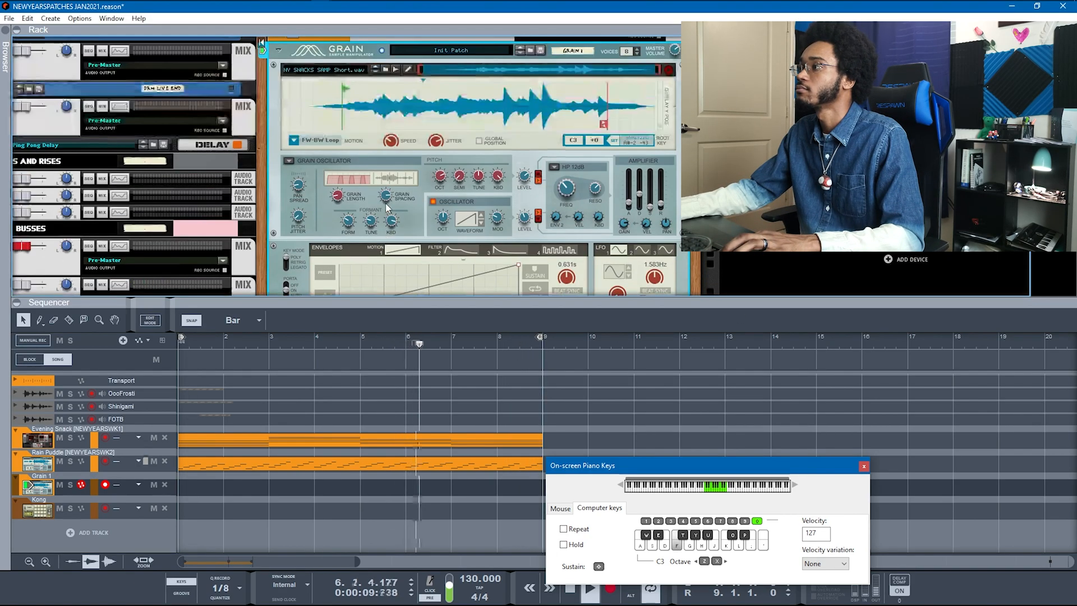
scroll(623, 181, "down", 5)
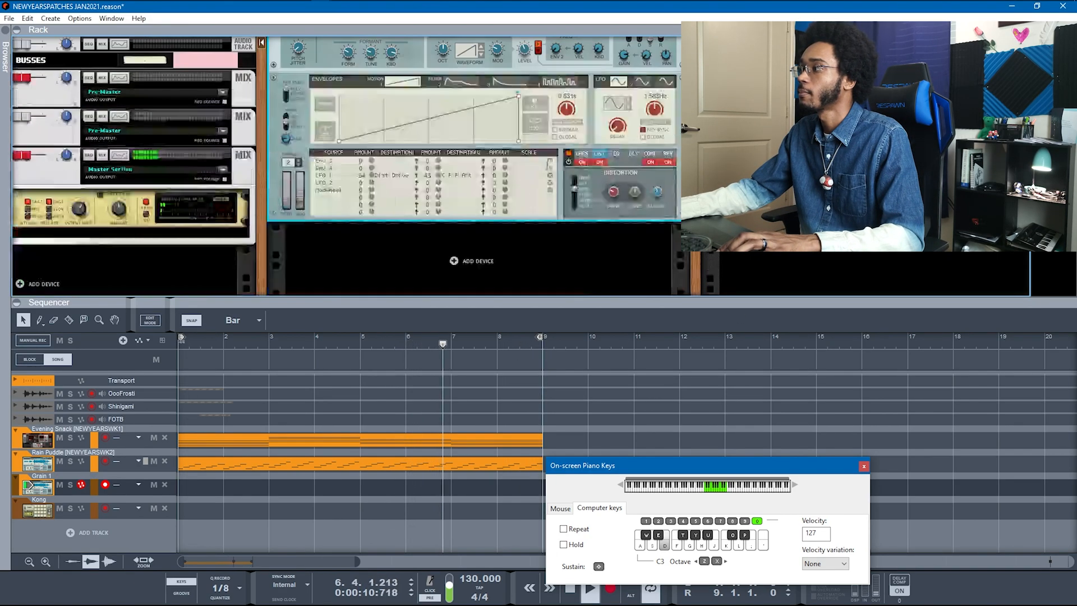
left_click(620, 154)
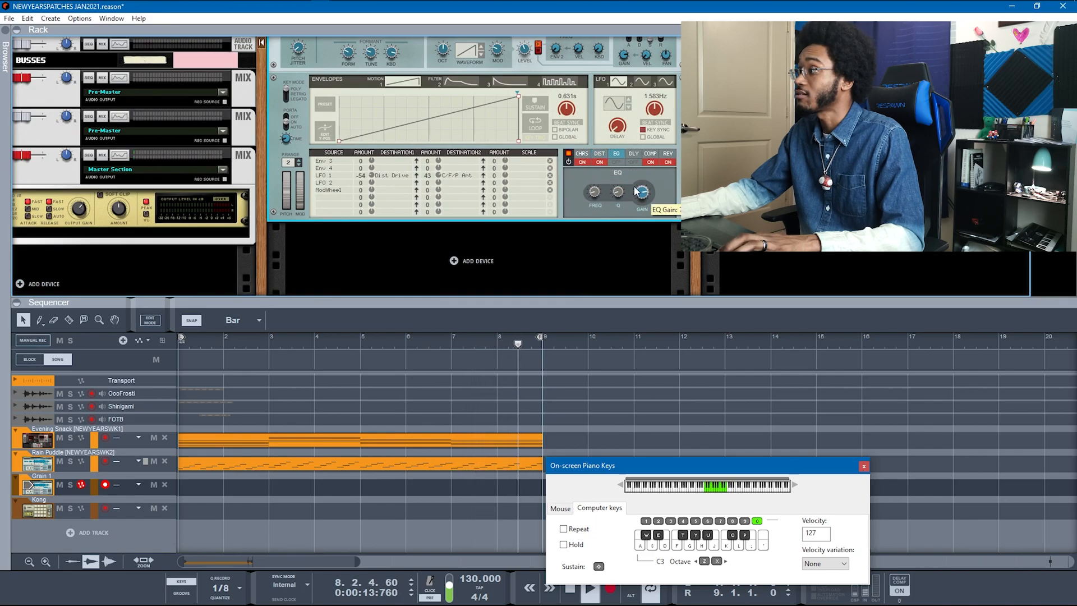
left_click_drag(597, 177, 596, 167)
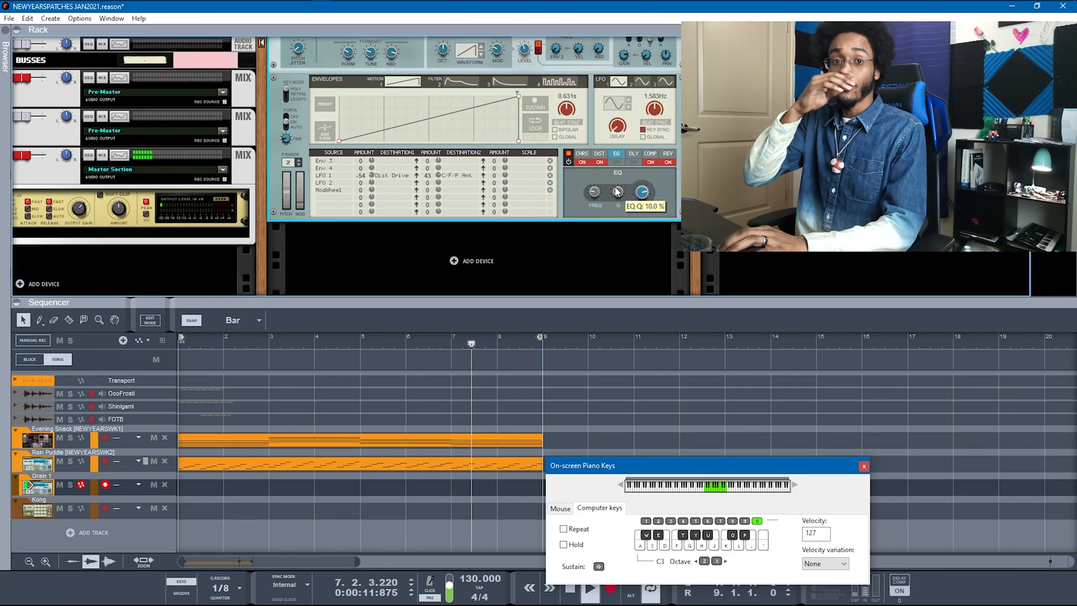
scroll(359, 168, "up", 5)
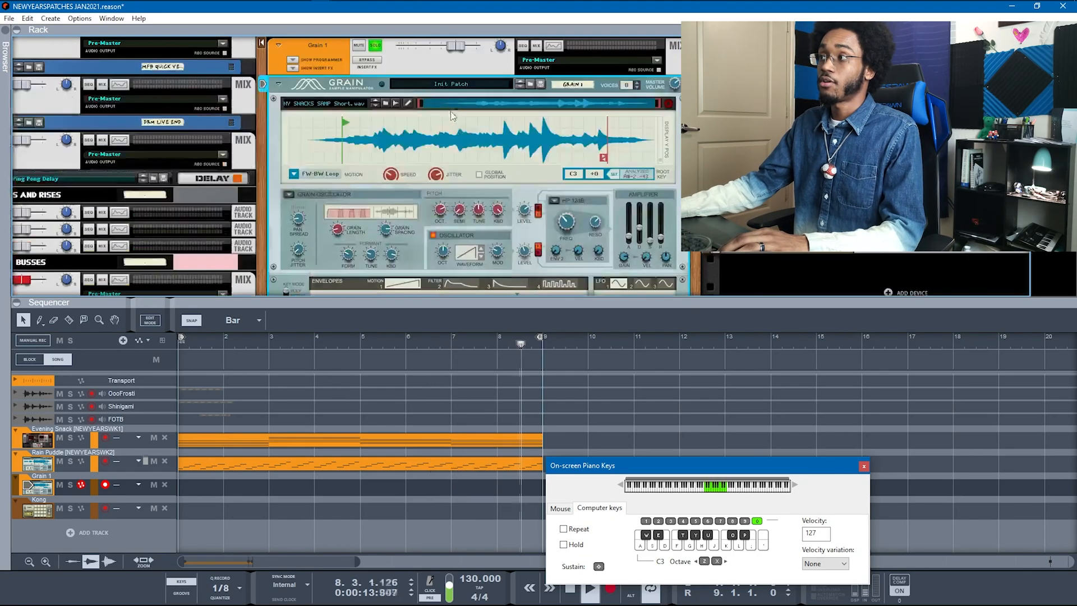
Step: Solo Grain 1, record a clip of played notes, stop, then shift the keys up an octave
left_click(375, 148)
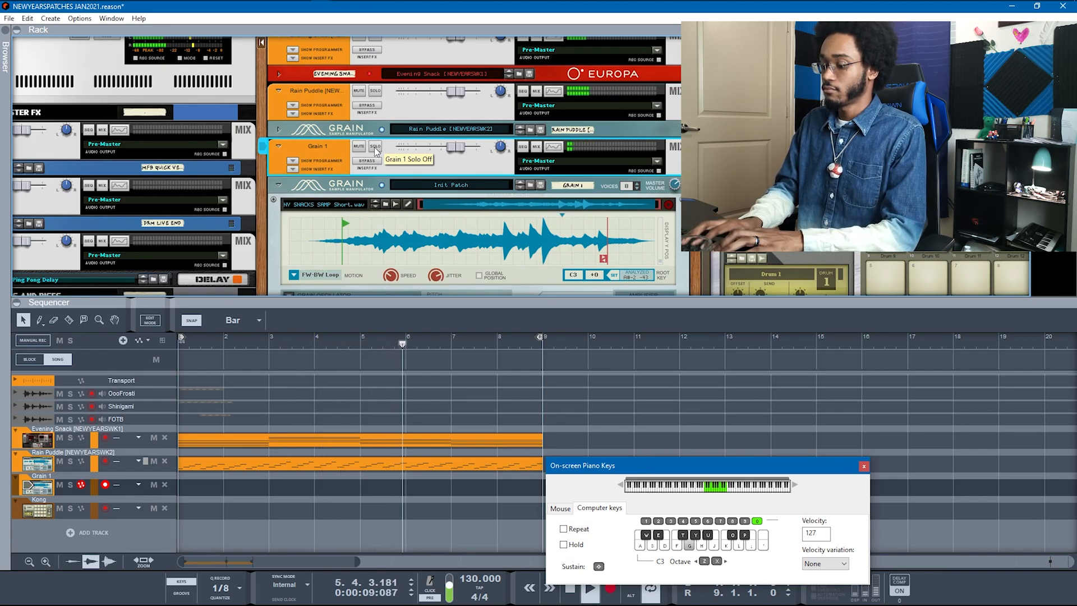
key("d")
key("f")
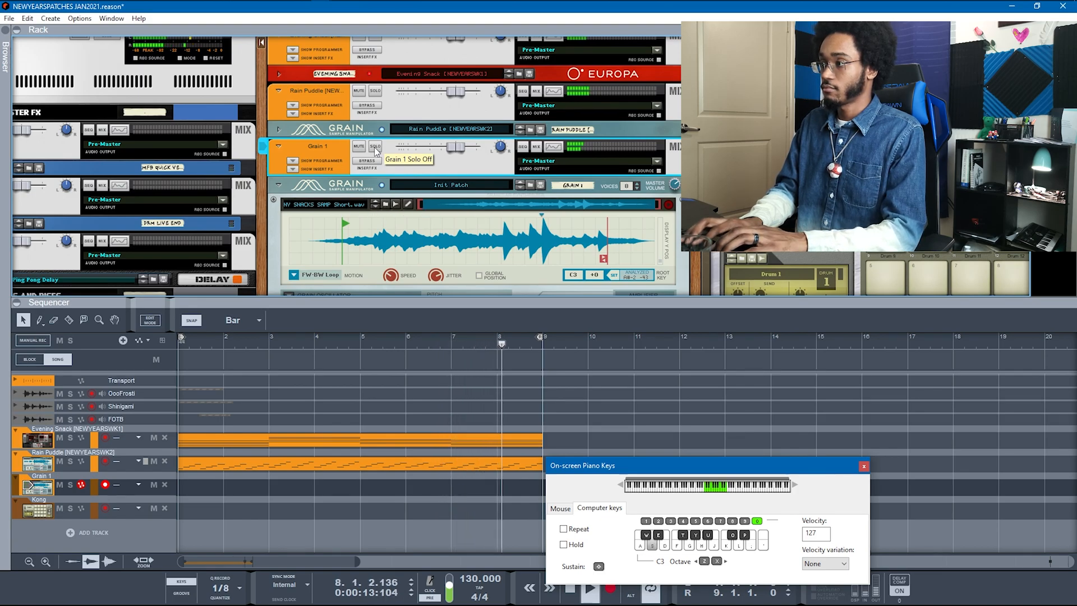
key("ctrl+Return")
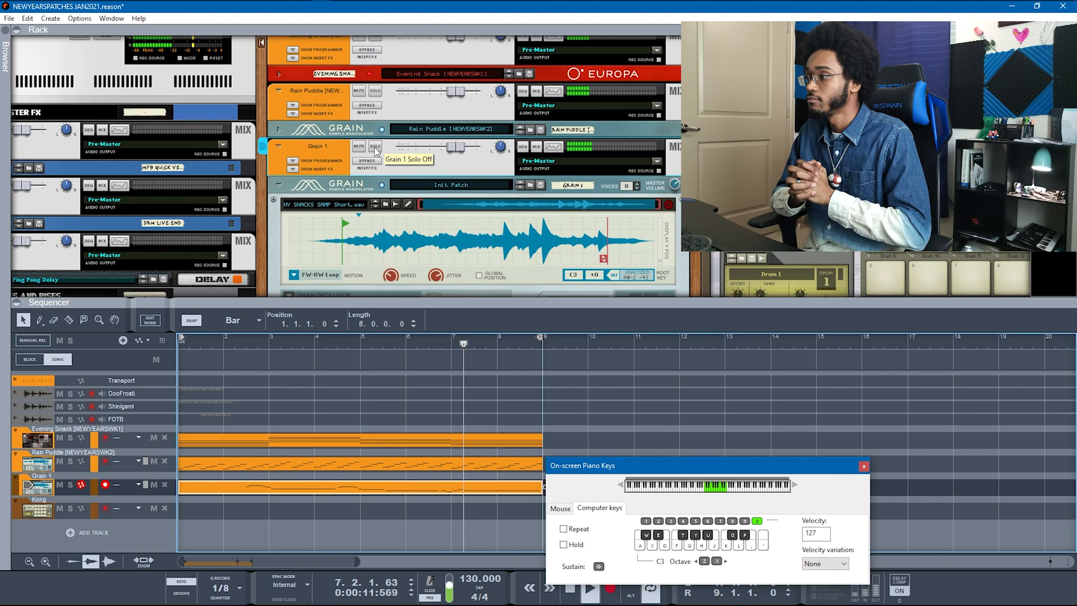
key("space")
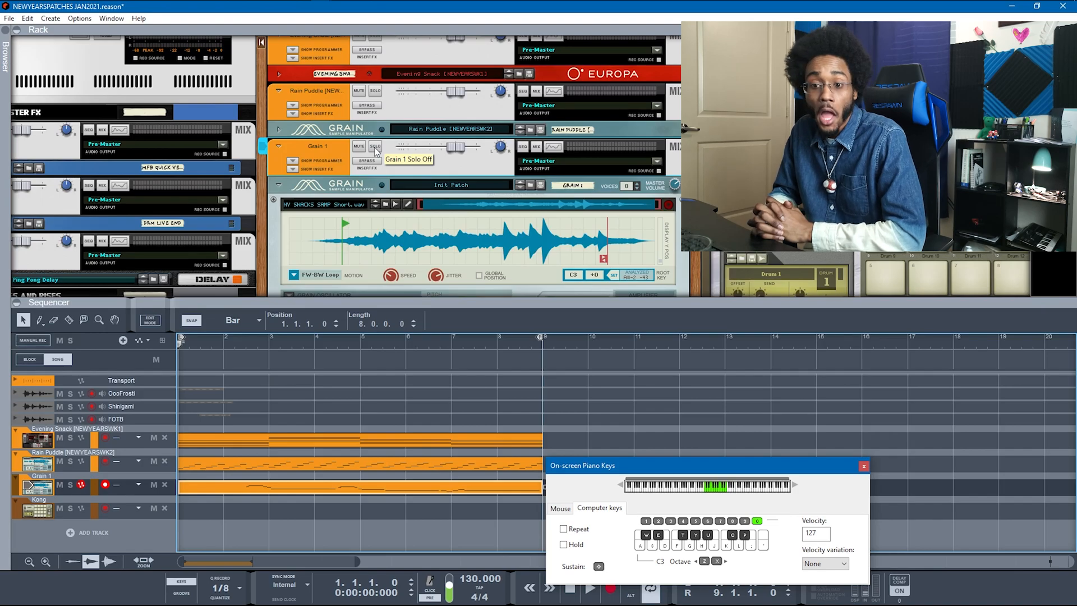
key("x")
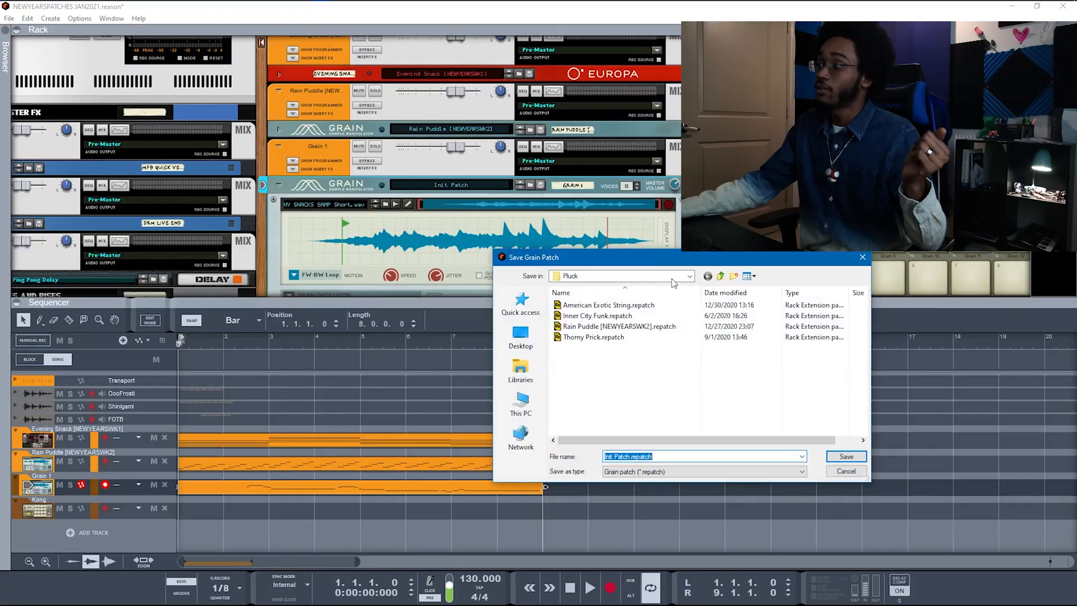
Step: Create a new folder named Lead under REASON INSTRUMENT PATCHES and open it
left_click(721, 276)
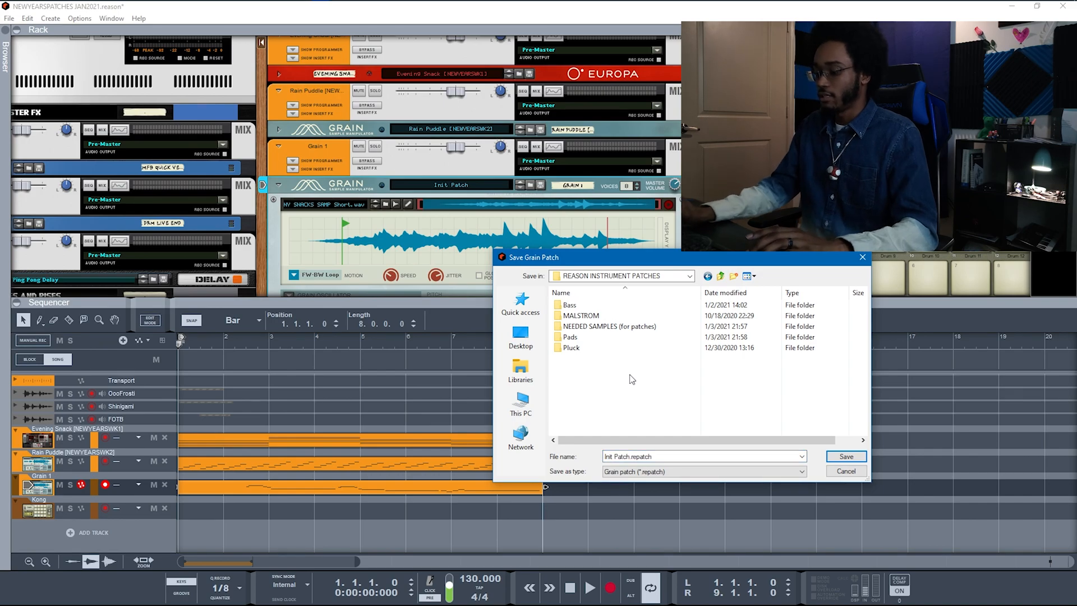
key("ctrl+shift+n")
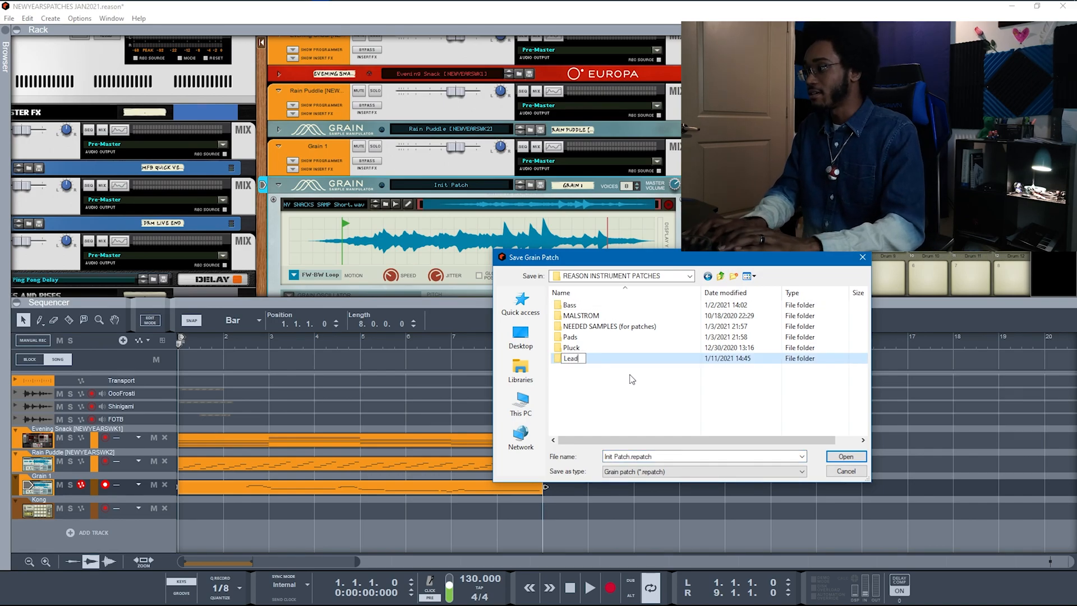
key("Return")
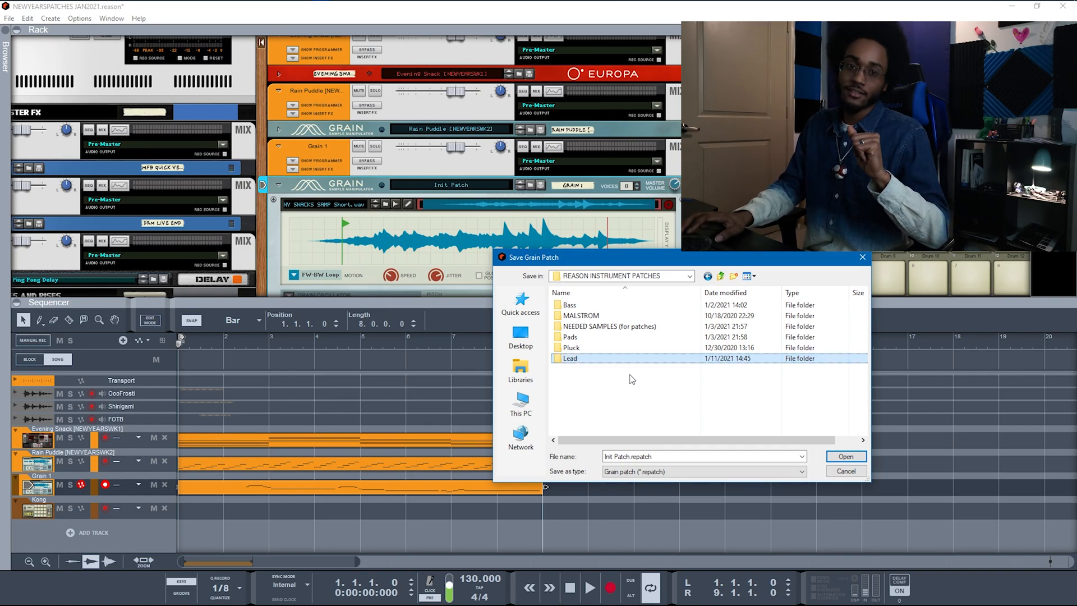
key("Return")
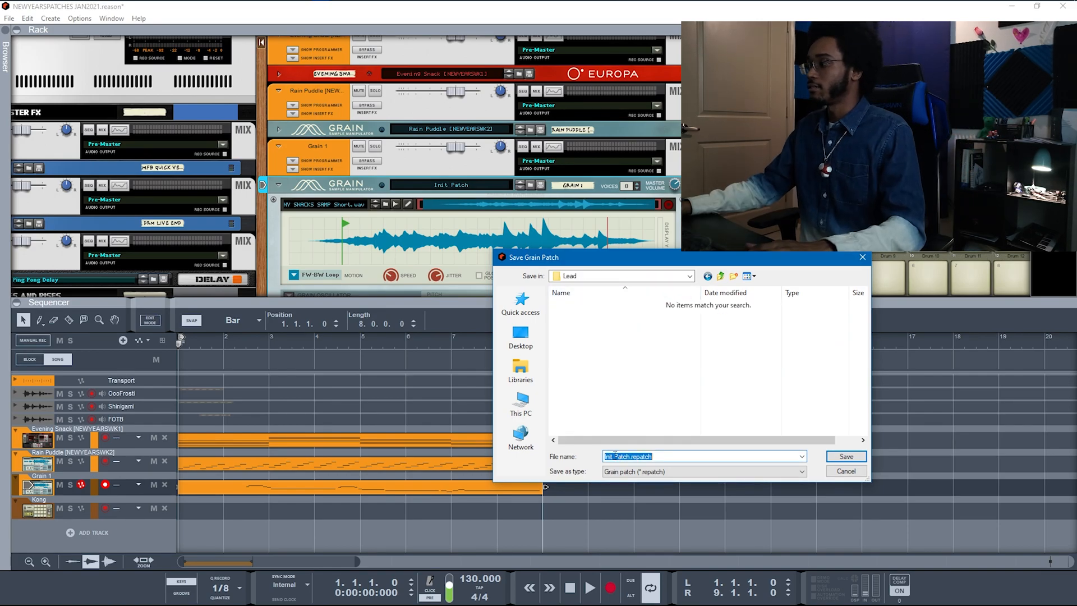
Step: Enter the file name Link's Cave [NEWYEARSWK2] while browsing the Pads, Pluck and MALSTROM folders
type("Link's Cave ")
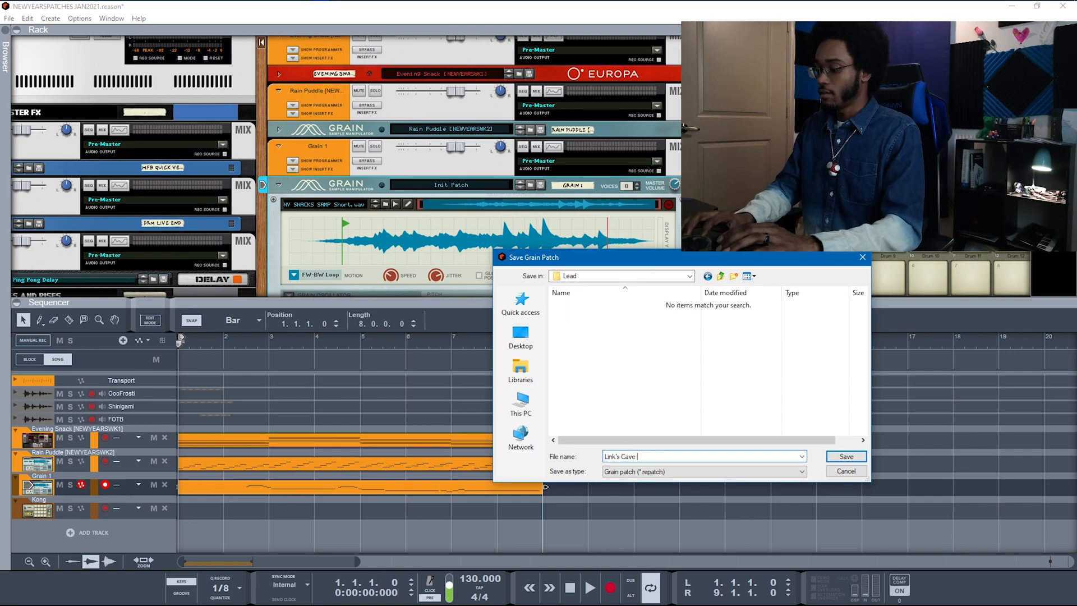
type("[")
left_click(720, 276)
double_click(616, 349)
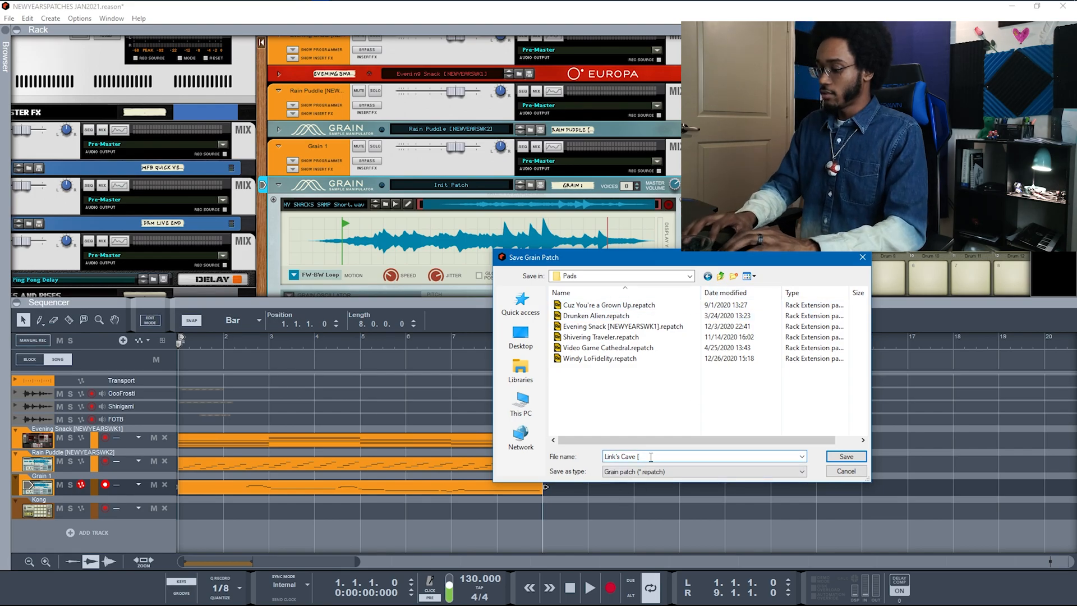
type("NEWYEARSWK2]")
left_click(720, 276)
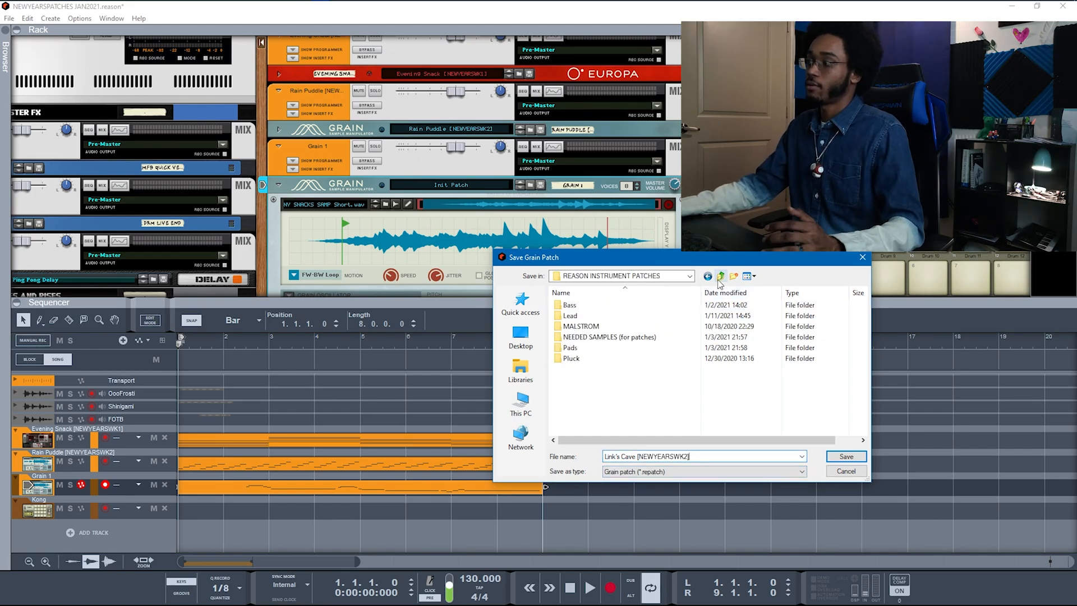
double_click(597, 359)
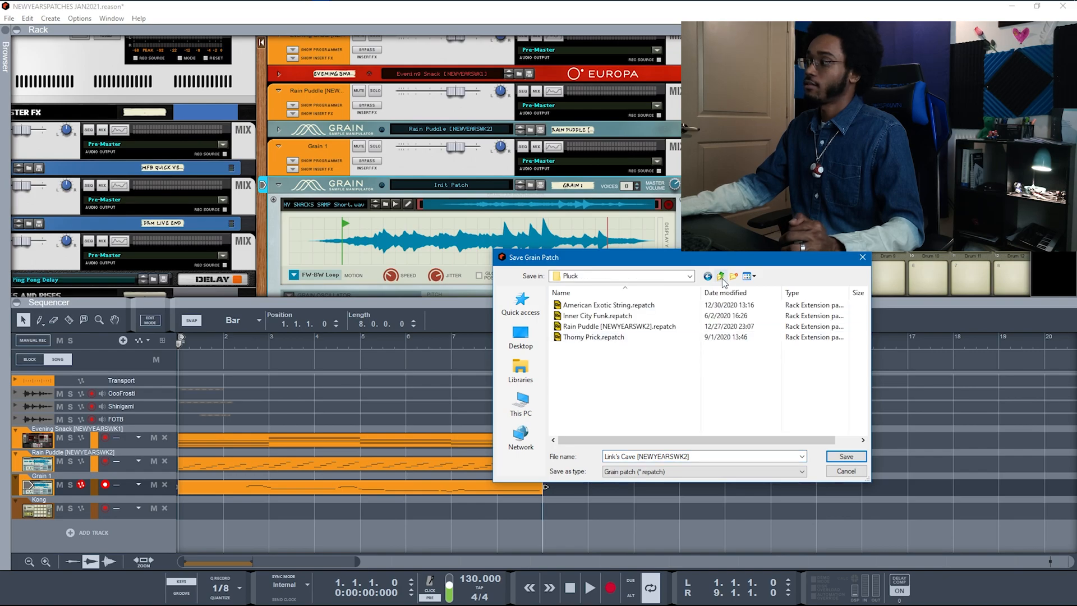
key("BackSpace")
double_click(581, 326)
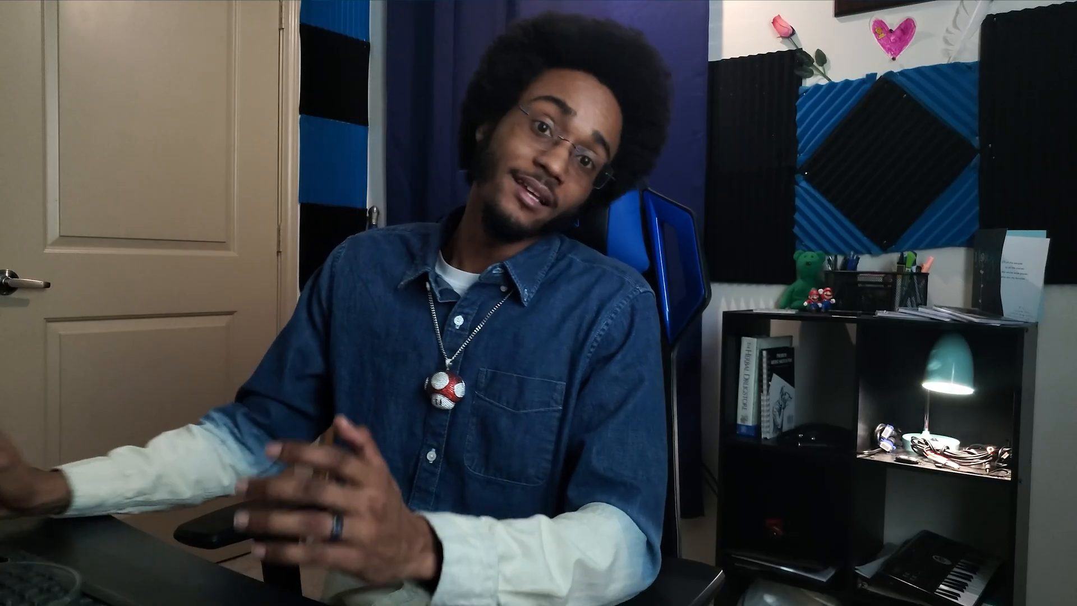